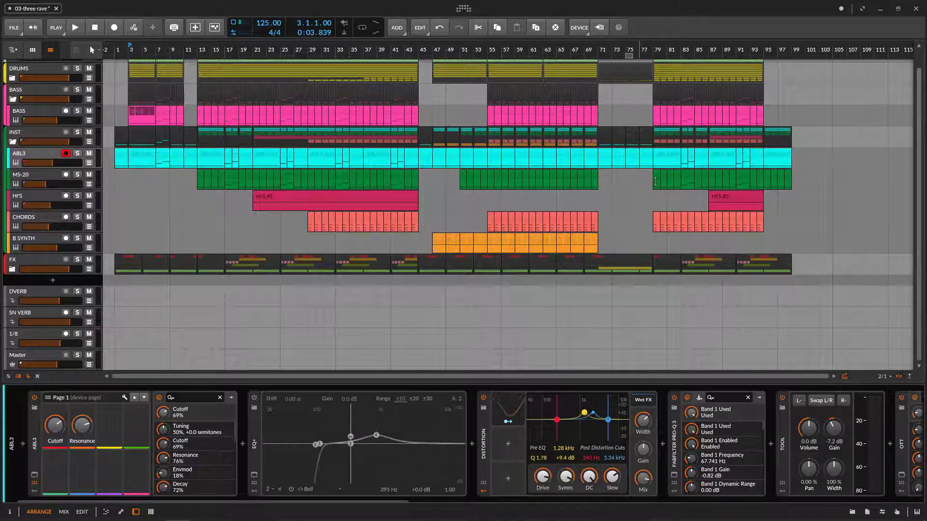
Show the clip launcher beside the arranger, and view the device chains of the BASS and ABL3 instrument tracks.
{"action": "left_click", "coordinate": [32, 49]}
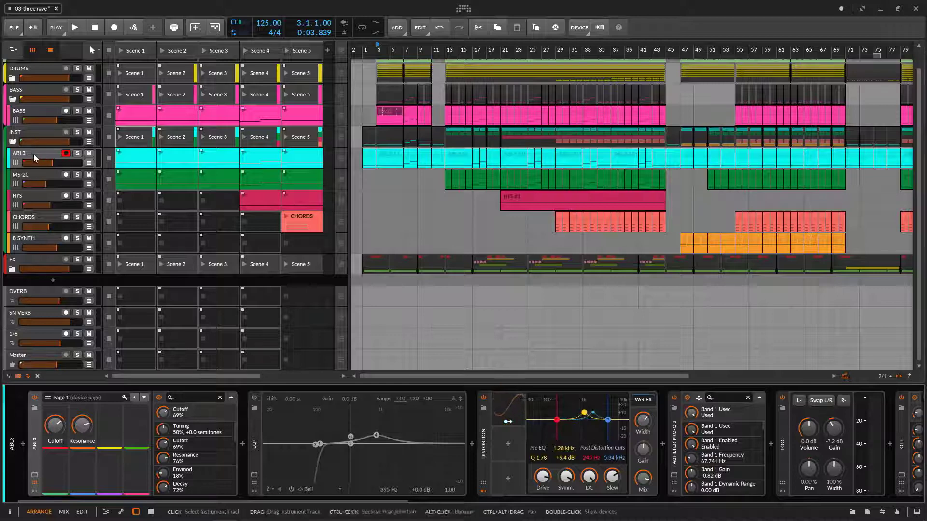
{"action": "left_click", "coordinate": [38, 109]}
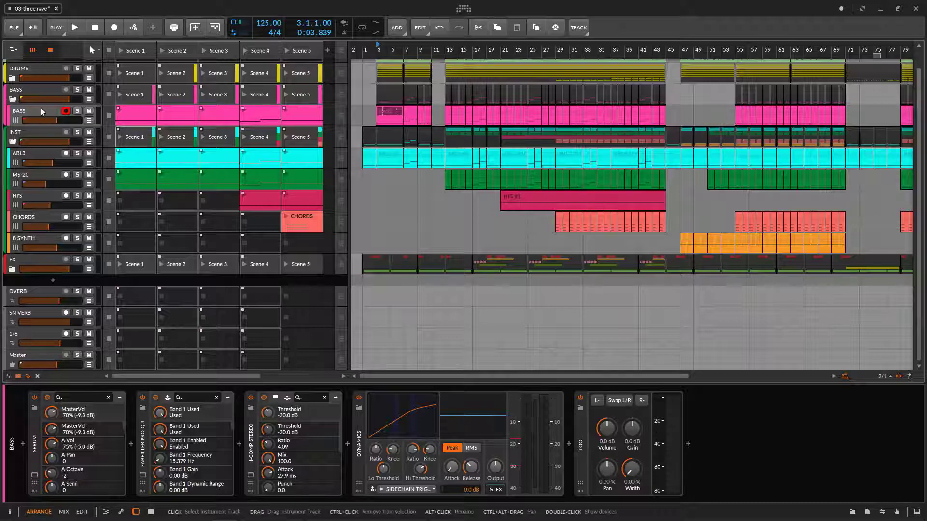
{"action": "left_click", "coordinate": [37, 152]}
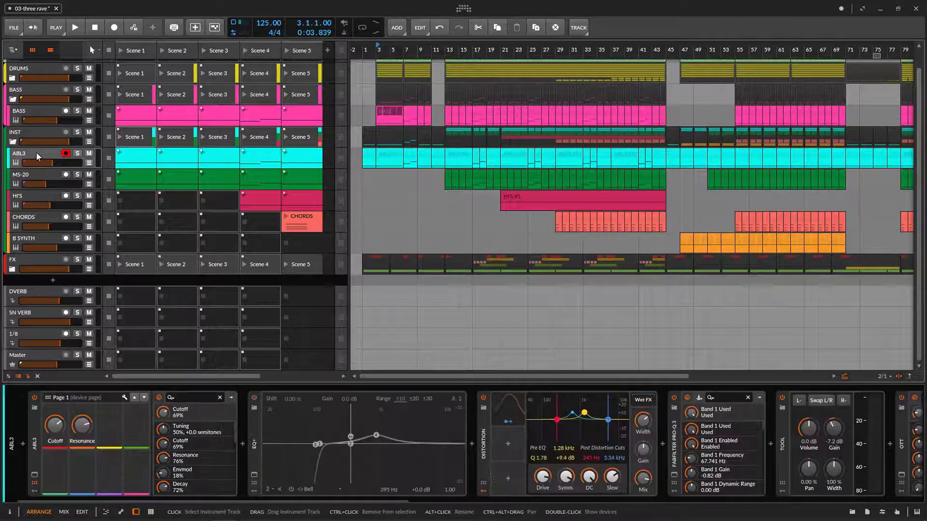
Expand the ABL3 track's automation lanes, view them across the arrangement without the clip launcher, and collapse them again.
{"action": "left_click", "coordinate": [89, 163]}
{"action": "scroll", "coordinate": [400, 190], "scroll_direction": "down", "scroll_amount": 2}
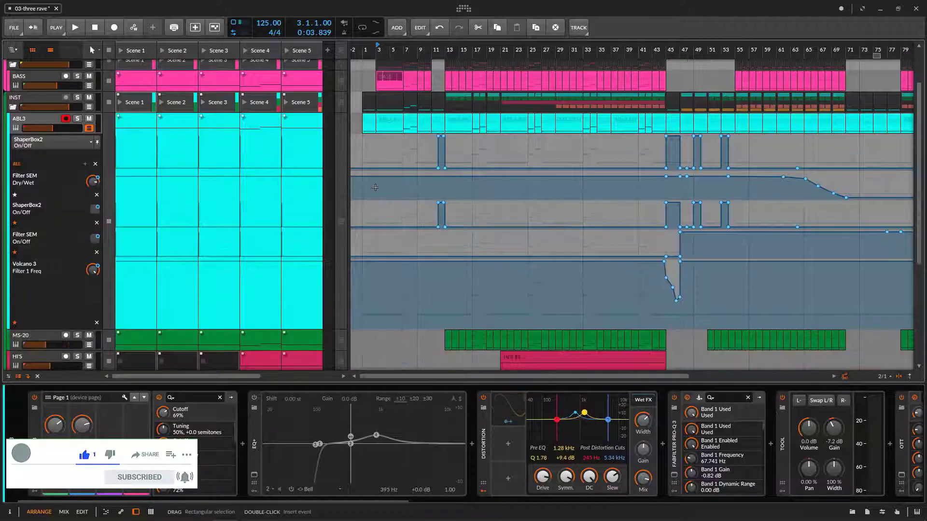
{"action": "left_click", "coordinate": [32, 49]}
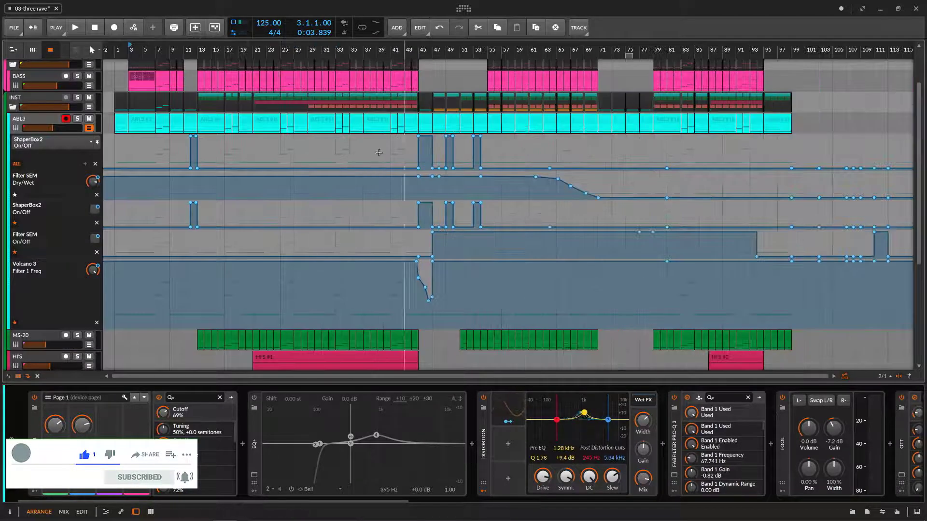
{"action": "left_click", "coordinate": [90, 129]}
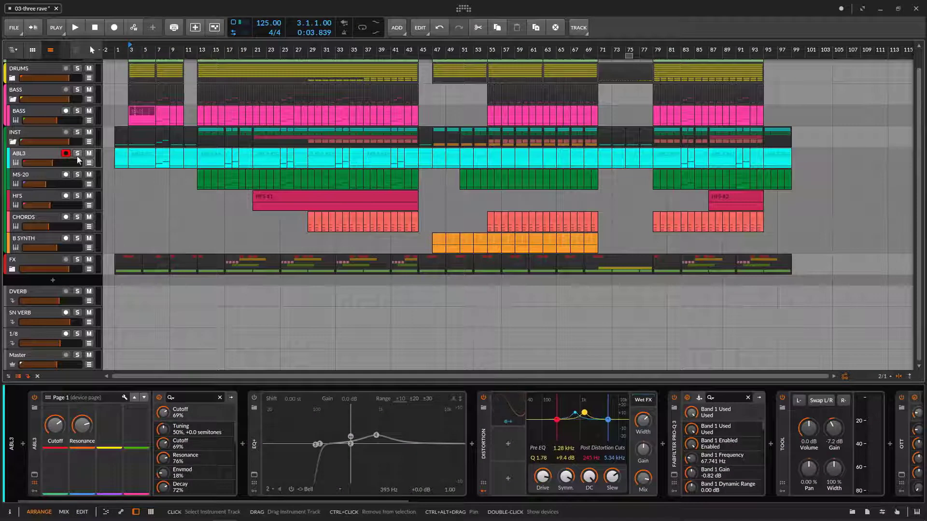
View the mixer, automation editor and note editor panels below the arranger, and return to the device panel.
{"action": "left_click", "coordinate": [150, 513]}
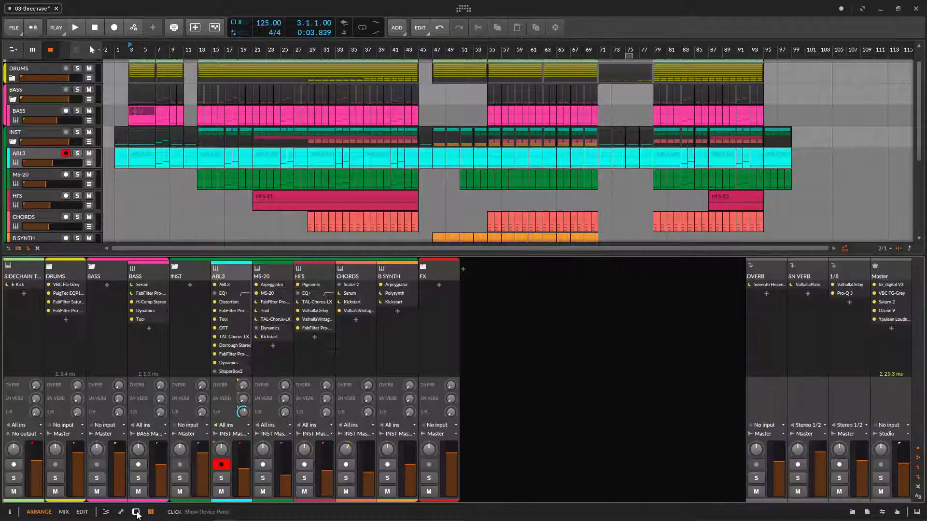
{"action": "left_click", "coordinate": [136, 512]}
{"action": "left_click", "coordinate": [120, 512]}
{"action": "left_click", "coordinate": [107, 512]}
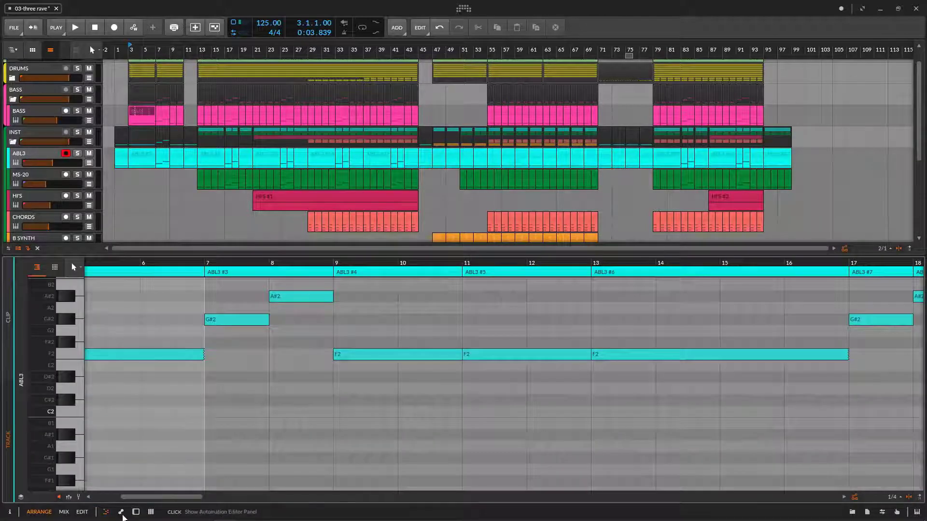
{"action": "left_click", "coordinate": [121, 512]}
{"action": "left_click", "coordinate": [136, 512]}
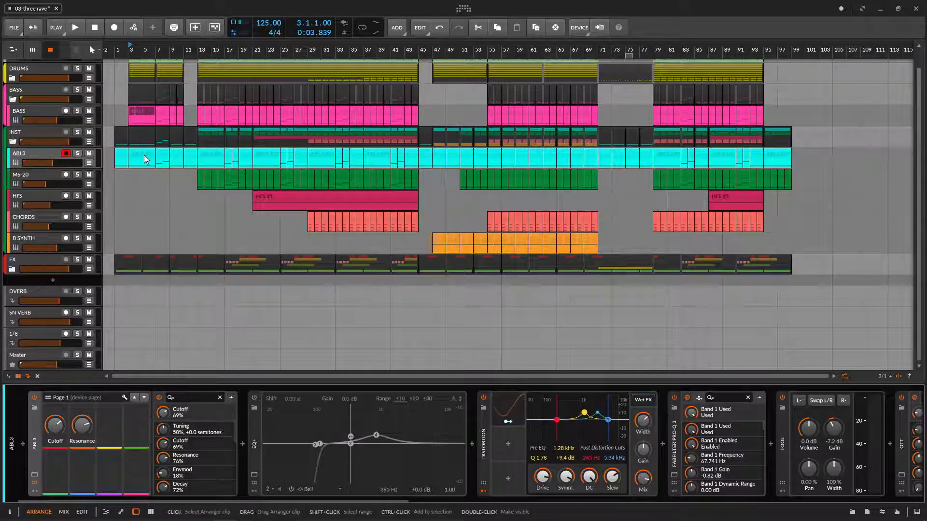
View the ABL3 #2 clip and its neighbours in the note editor, and return to the ABL3 track's devices.
{"action": "left_click", "coordinate": [142, 154]}
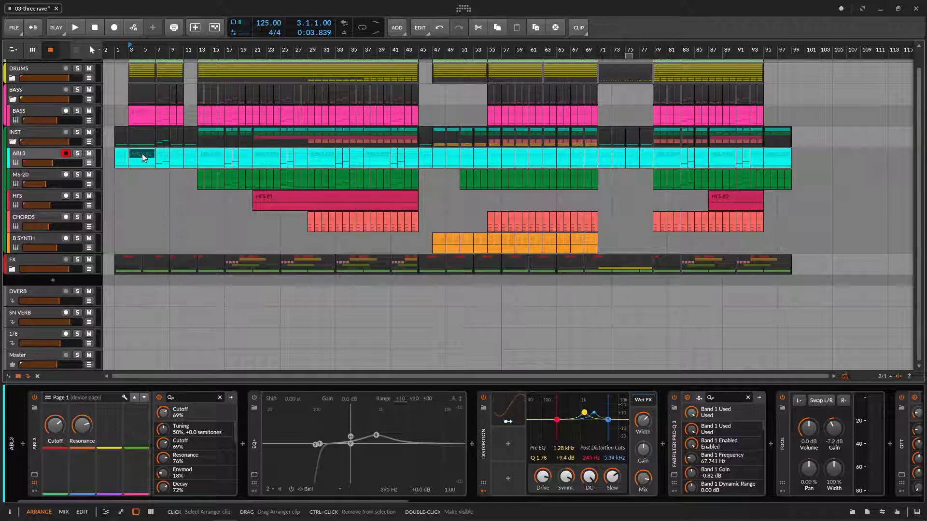
{"action": "double_click", "coordinate": [141, 154]}
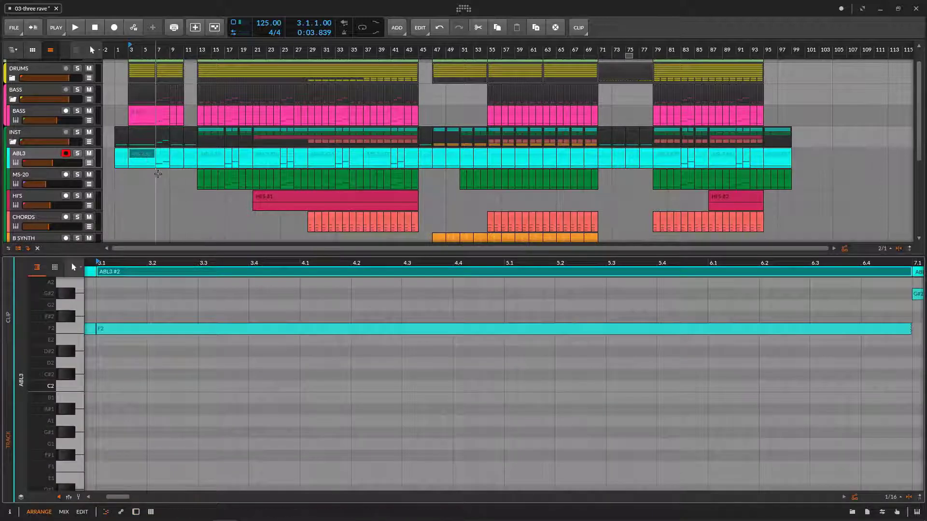
{"action": "left_click_drag", "start_coordinate": [215, 270], "coordinate": [221, 261]}
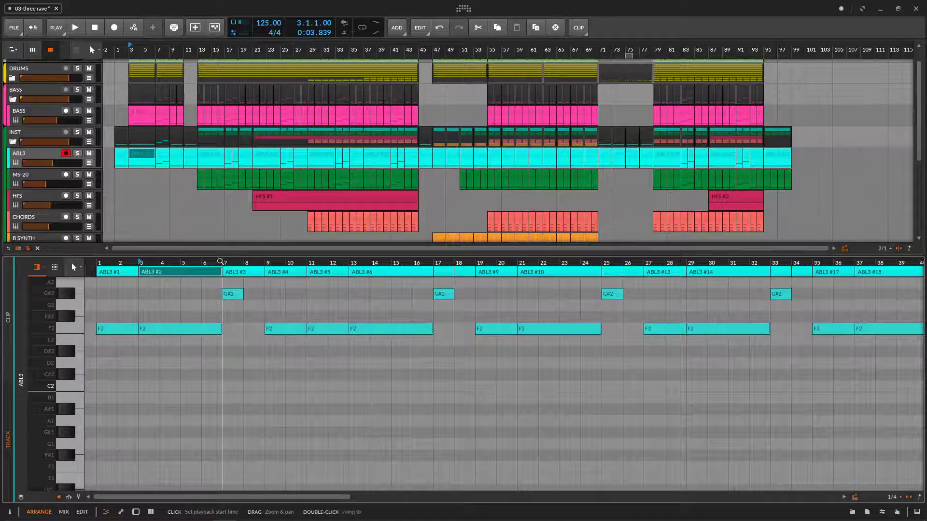
{"action": "double_click", "coordinate": [54, 161]}
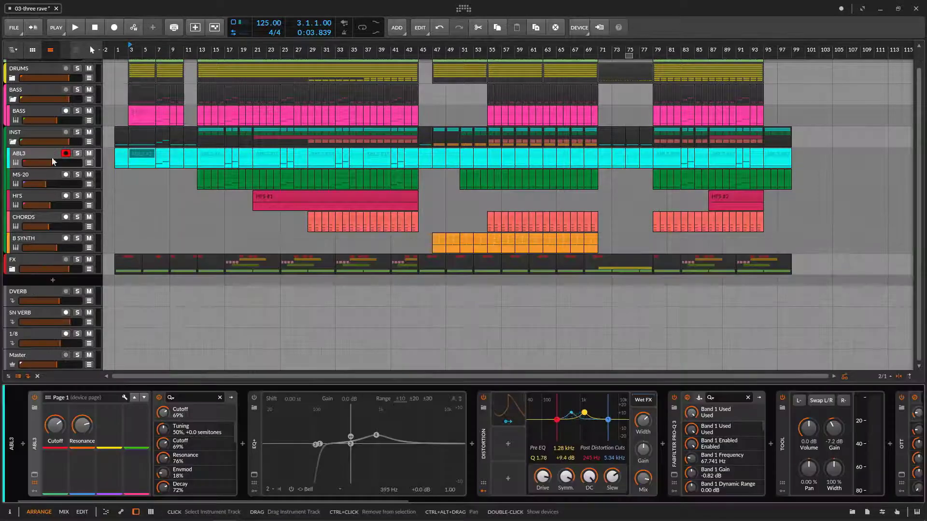
Show the ABL3 #2 clip in the note editor and switch from the whole-track view to the single-clip view.
{"action": "left_click", "coordinate": [139, 160]}
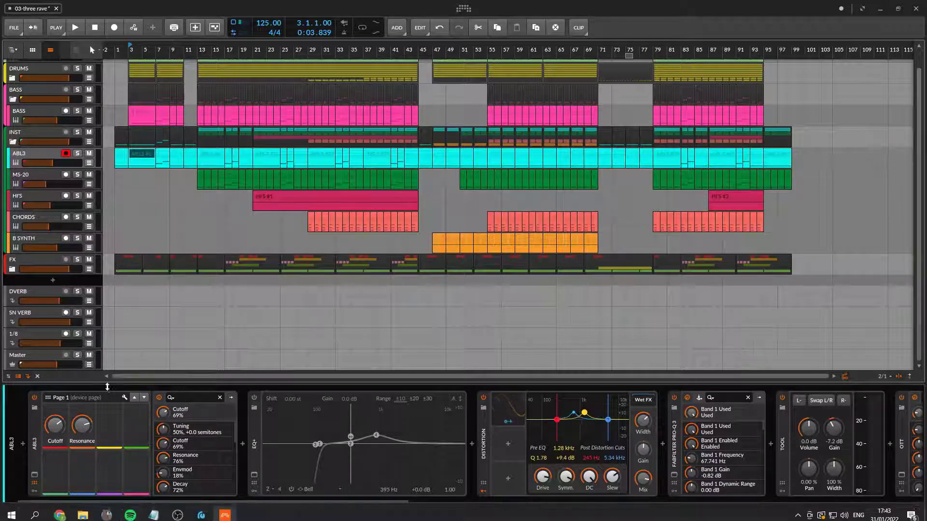
{"action": "left_click", "coordinate": [107, 512]}
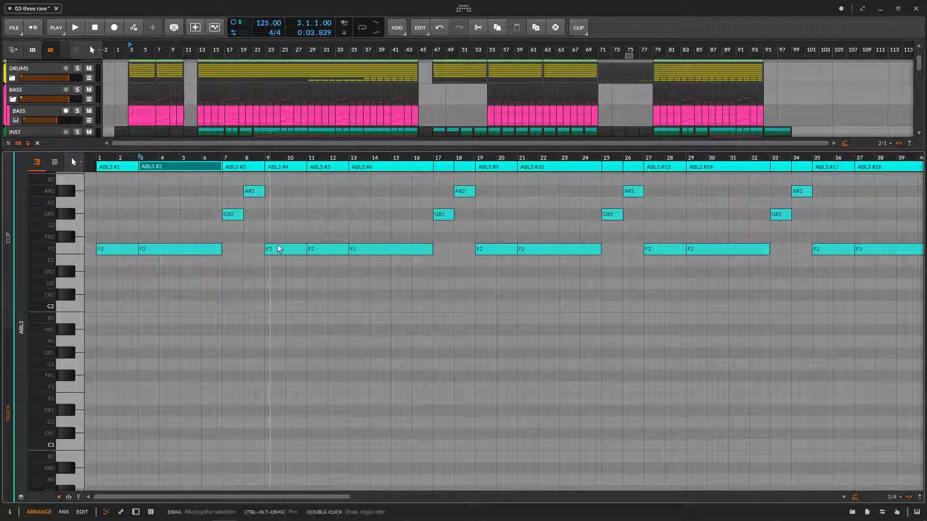
{"action": "left_click", "coordinate": [9, 239]}
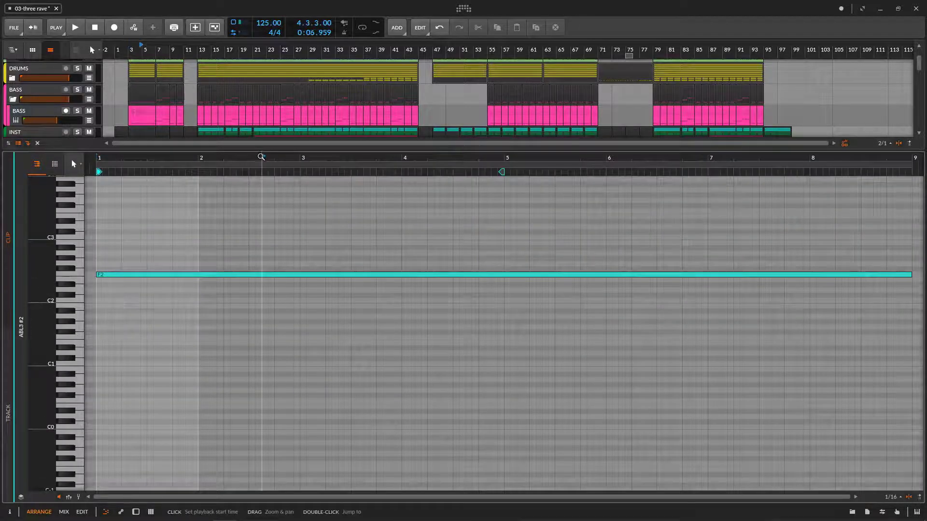
{"action": "left_click_drag", "start_coordinate": [261, 157], "coordinate": [37, 111]}
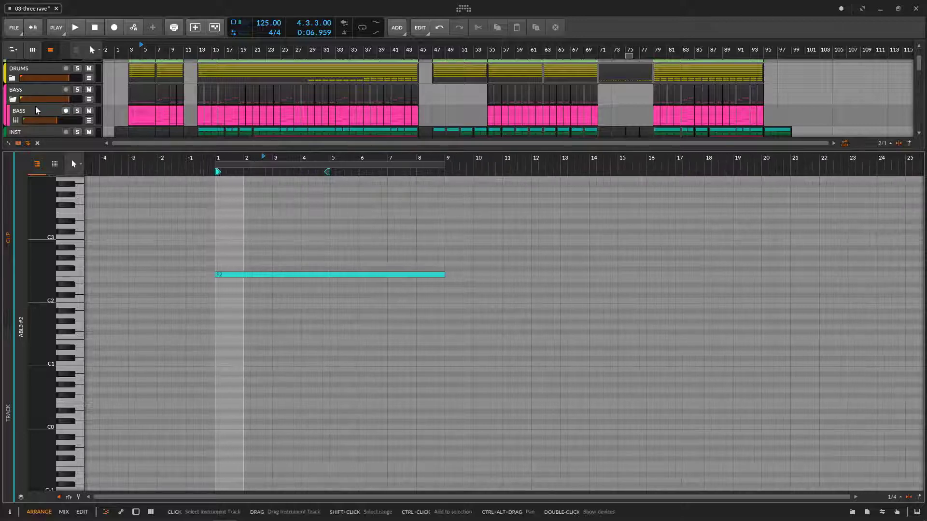
Show the notes of the first clip on the BASS instrument track in the note editor.
{"action": "left_click", "coordinate": [37, 111]}
{"action": "left_click", "coordinate": [146, 111]}
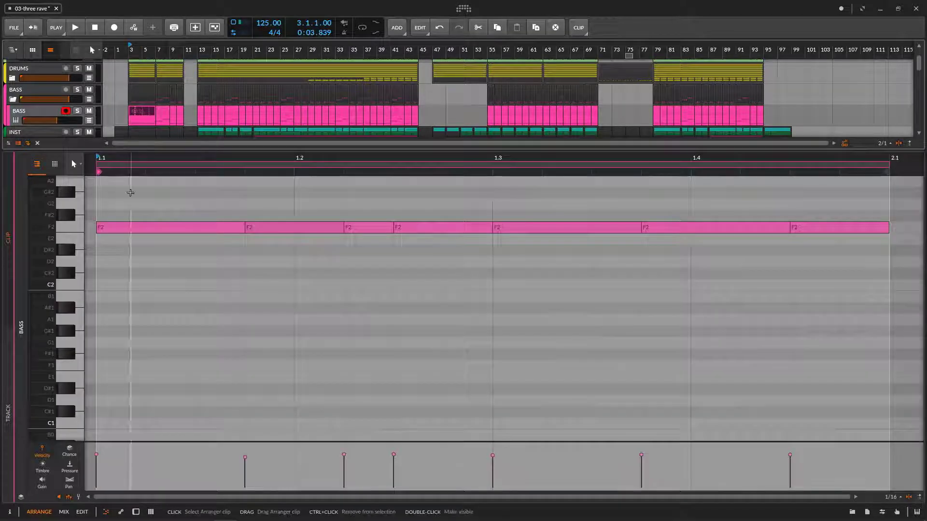
{"action": "left_click_drag", "start_coordinate": [245, 159], "coordinate": [241, 143]}
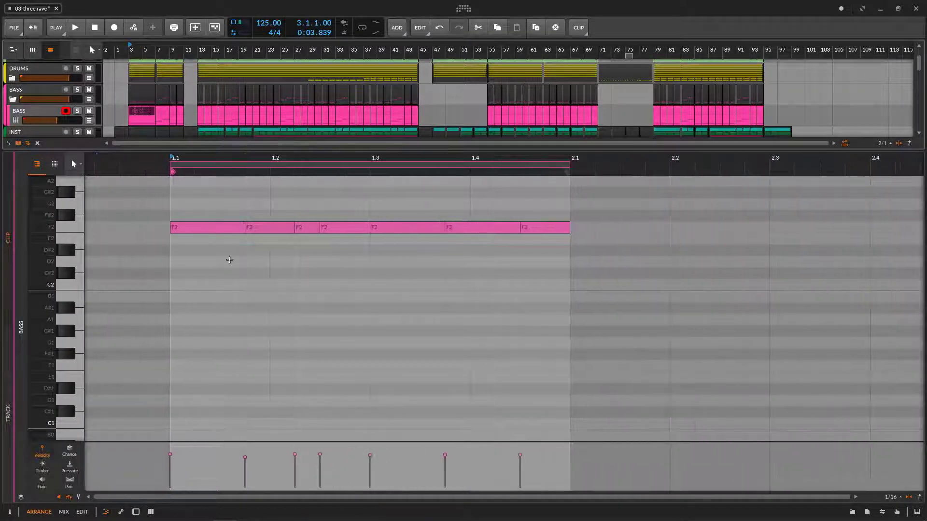
Switch the note editor to the whole BASS track and shrink its panel to give the arranger more height.
{"action": "left_click", "coordinate": [10, 413]}
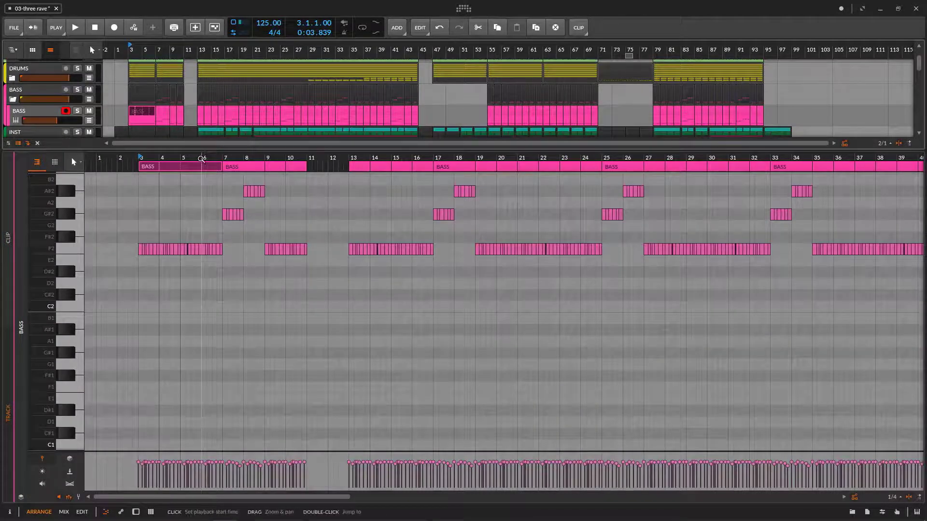
{"action": "scroll", "coordinate": [122, 289], "scroll_direction": "down", "scroll_amount": 5}
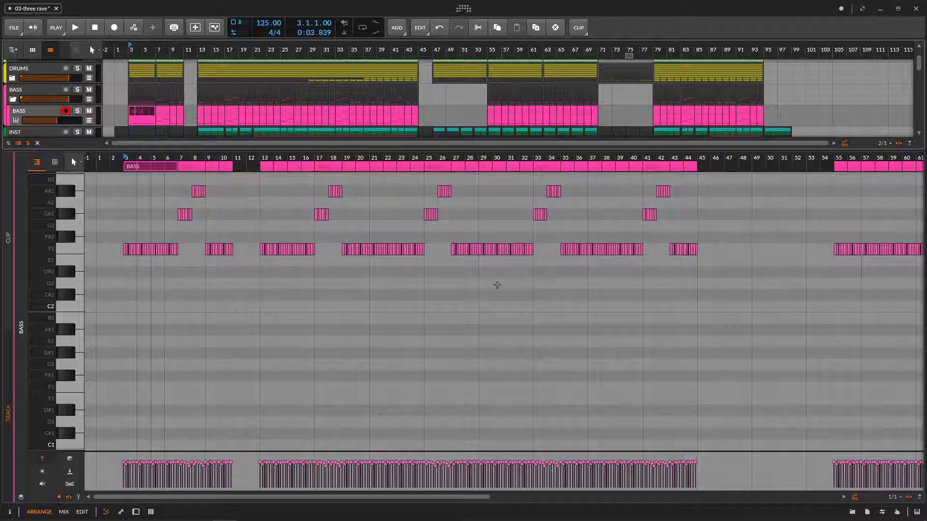
{"action": "left_click_drag", "start_coordinate": [546, 157], "coordinate": [488, 160]}
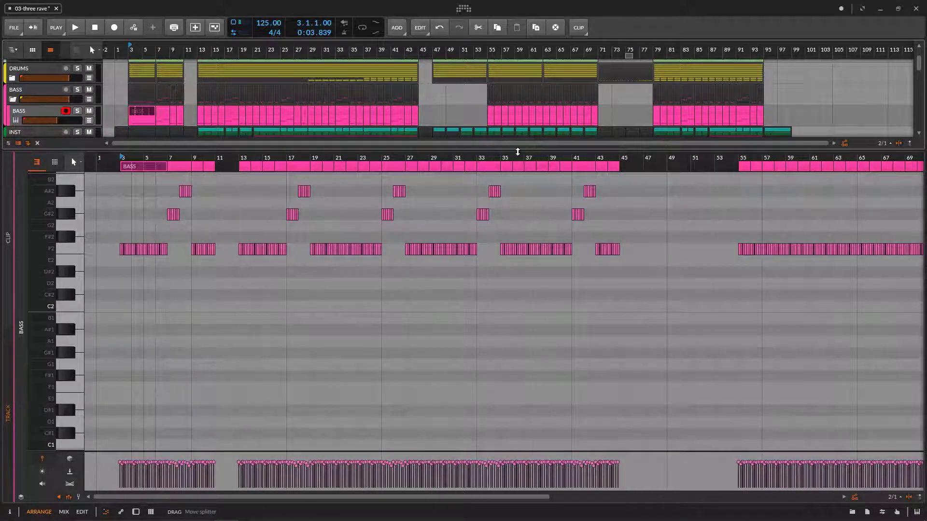
{"action": "scroll", "coordinate": [332, 294], "scroll_direction": "up", "scroll_amount": 2}
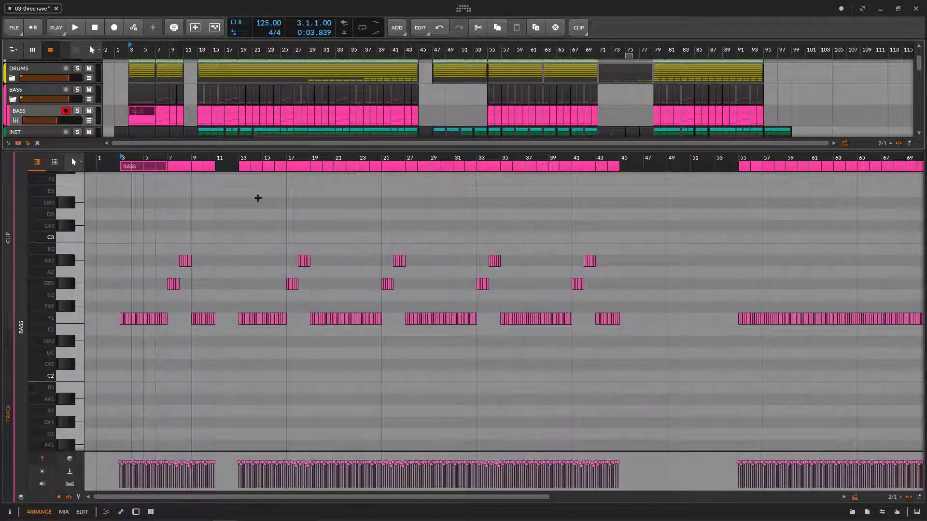
{"action": "left_click_drag", "start_coordinate": [269, 149], "coordinate": [307, 174]}
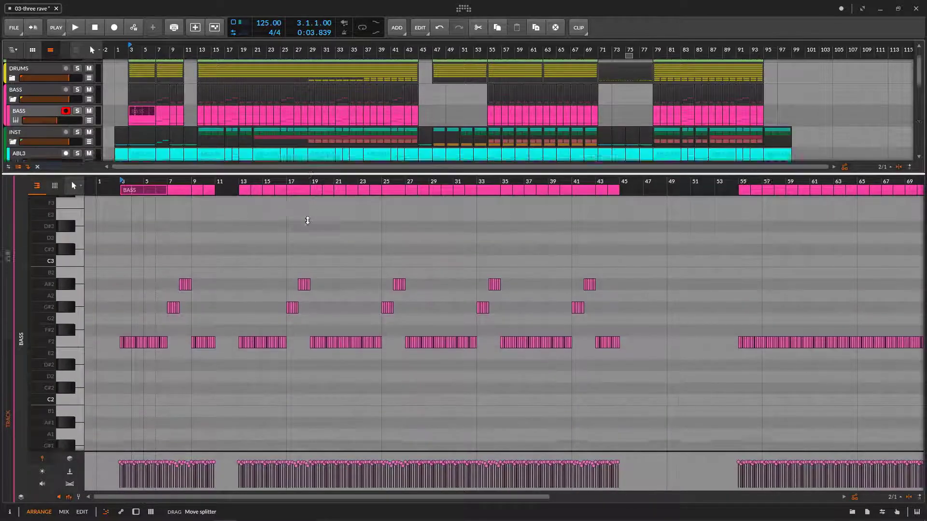
{"action": "left_click_drag", "start_coordinate": [307, 220], "coordinate": [308, 321]}
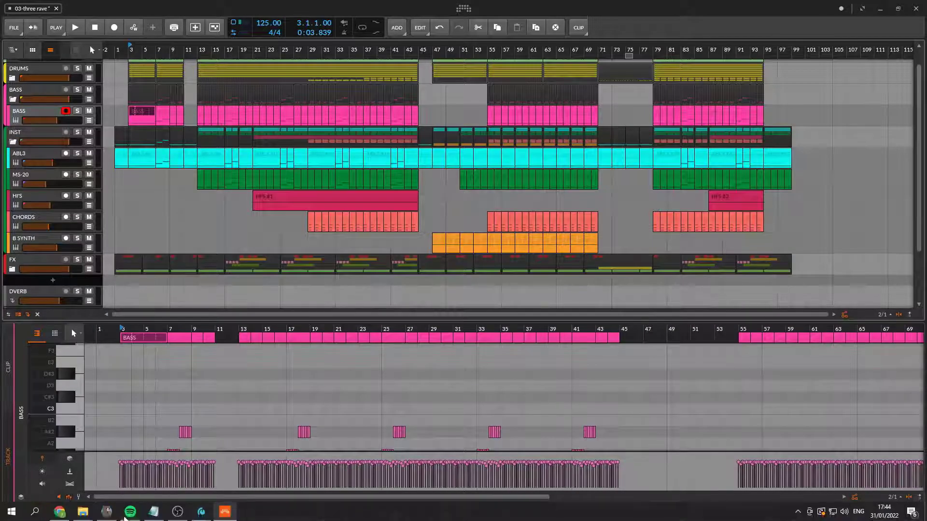
Expand the ABL3 track's automation lanes and display its automation in an enlarged automation editor panel.
{"action": "left_click", "coordinate": [45, 158]}
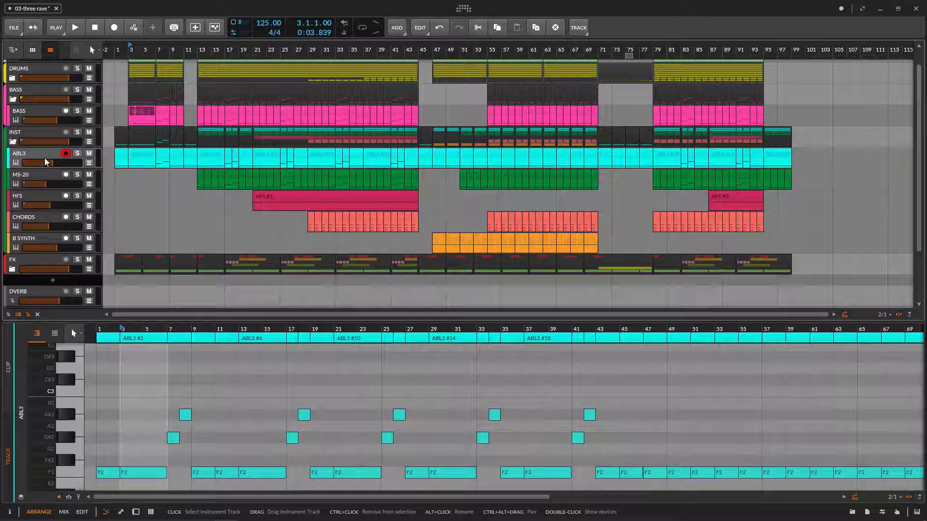
{"action": "left_click", "coordinate": [90, 163]}
{"action": "scroll", "coordinate": [260, 211], "scroll_direction": "down", "scroll_amount": 1}
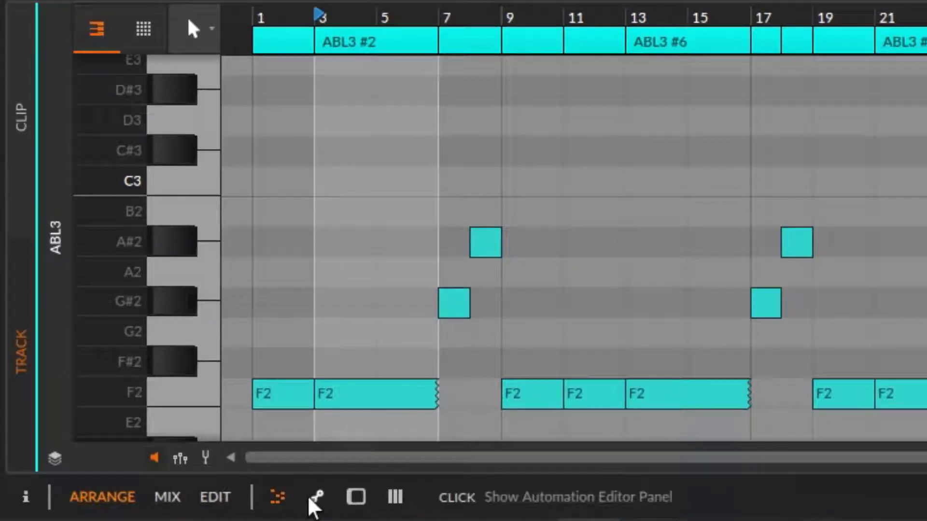
{"action": "left_click", "coordinate": [310, 500]}
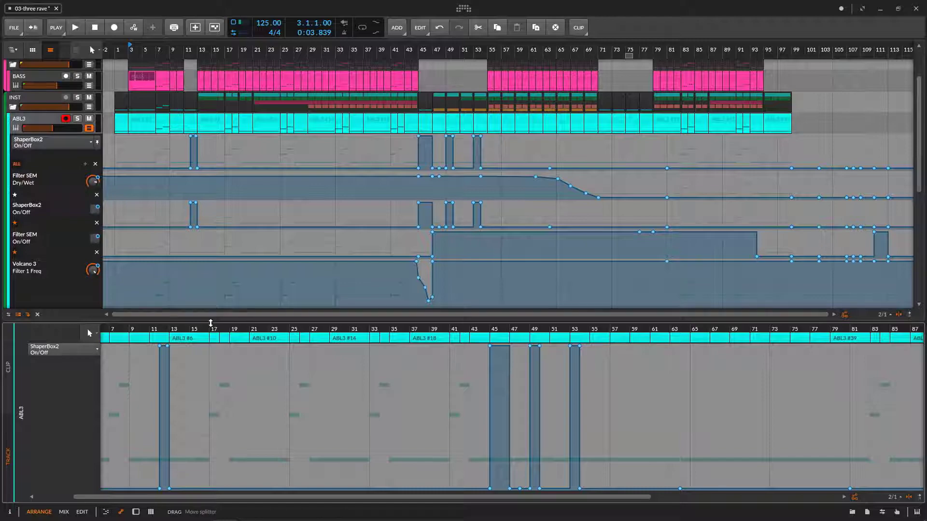
{"action": "left_click_drag", "start_coordinate": [211, 322], "coordinate": [211, 268]}
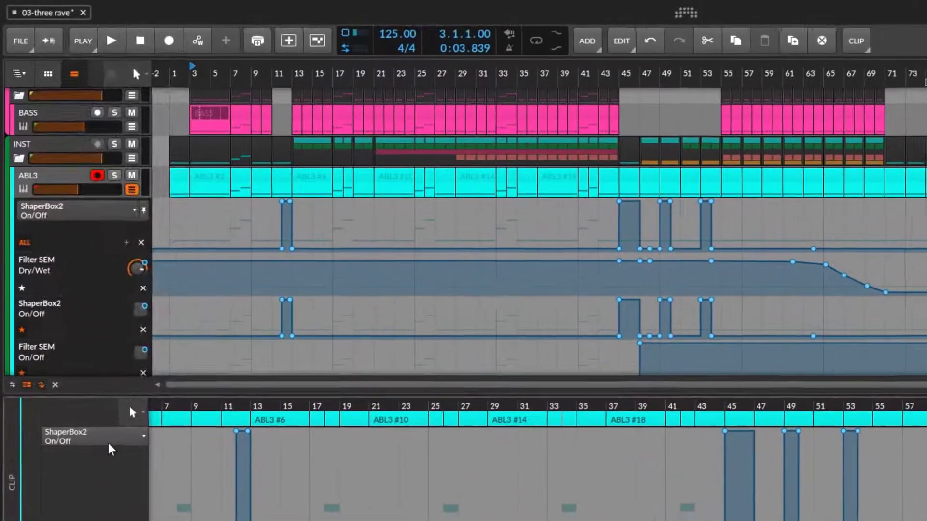
Show ABL3's automation for Filter SEM Dry/Wet, ShaperBox2 On/Off, Filter SEM On/Off and Volcano 3 Filter 1 Freq in turn.
{"action": "left_click", "coordinate": [72, 297]}
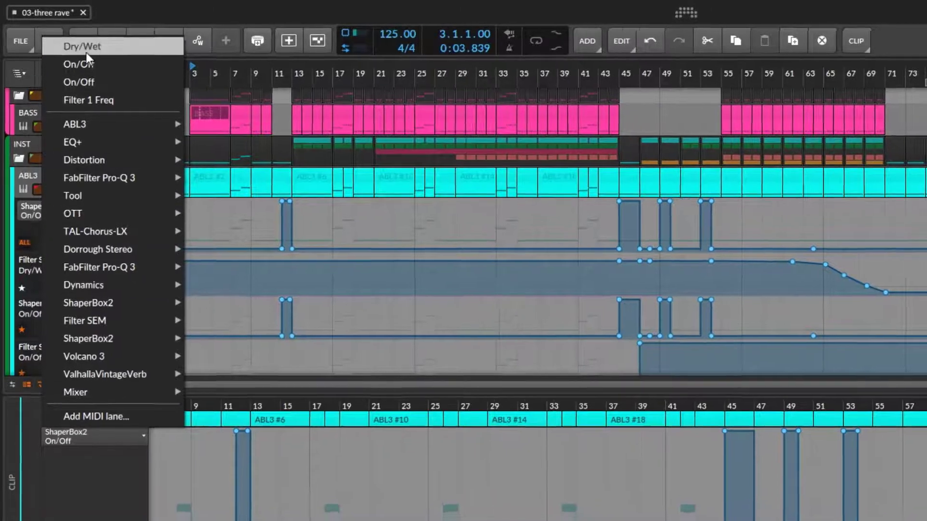
{"action": "left_click", "coordinate": [86, 53]}
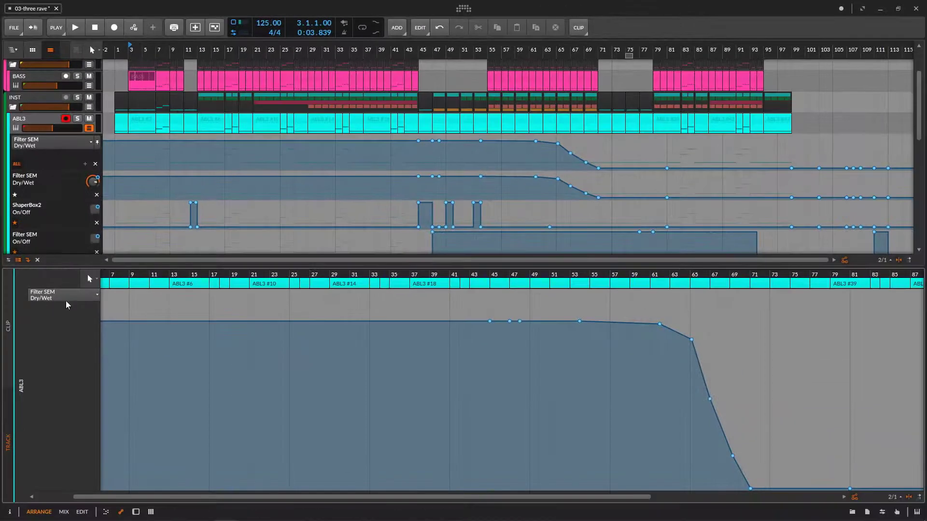
{"action": "left_click", "coordinate": [63, 144]}
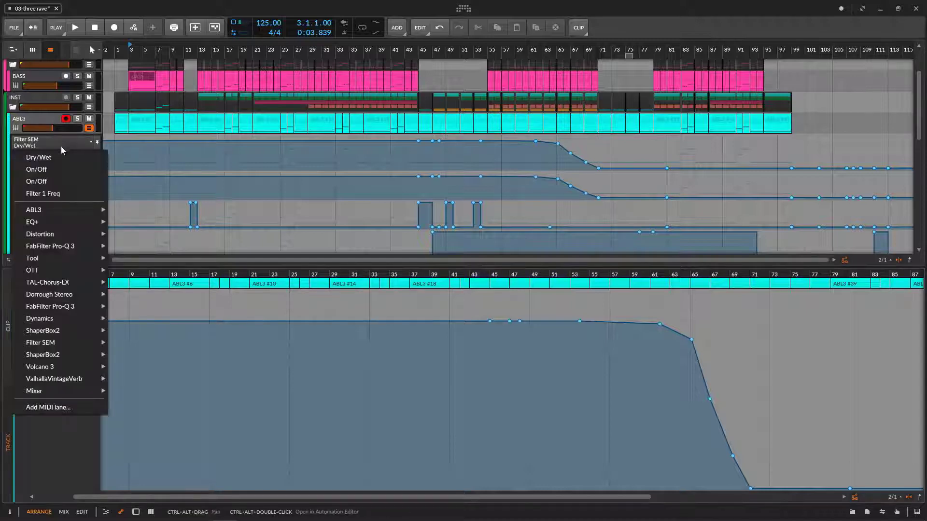
{"action": "left_click", "coordinate": [51, 170]}
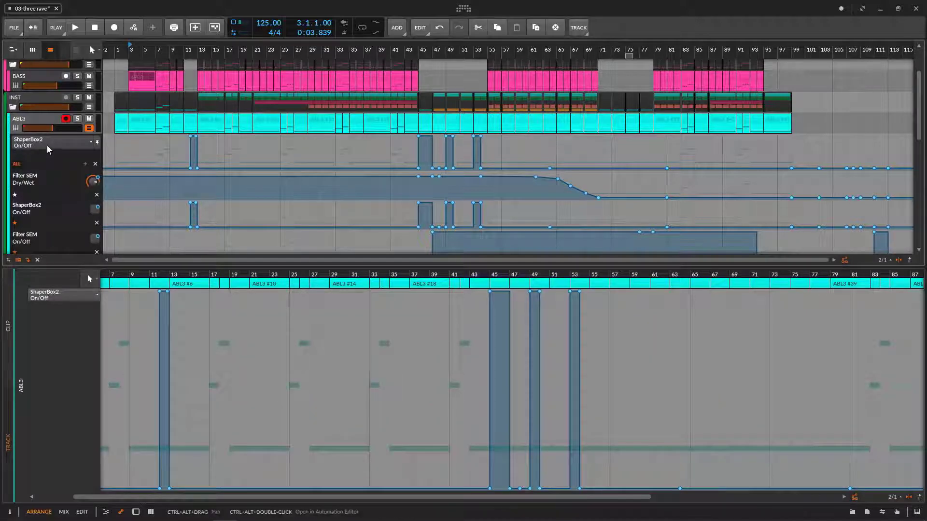
{"action": "left_click", "coordinate": [47, 145]}
{"action": "left_click", "coordinate": [49, 176]}
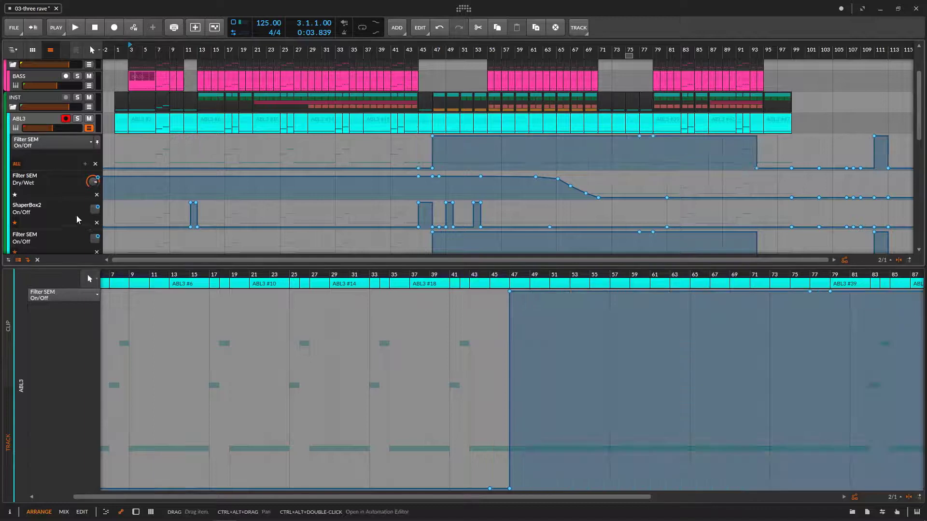
{"action": "left_click", "coordinate": [53, 141]}
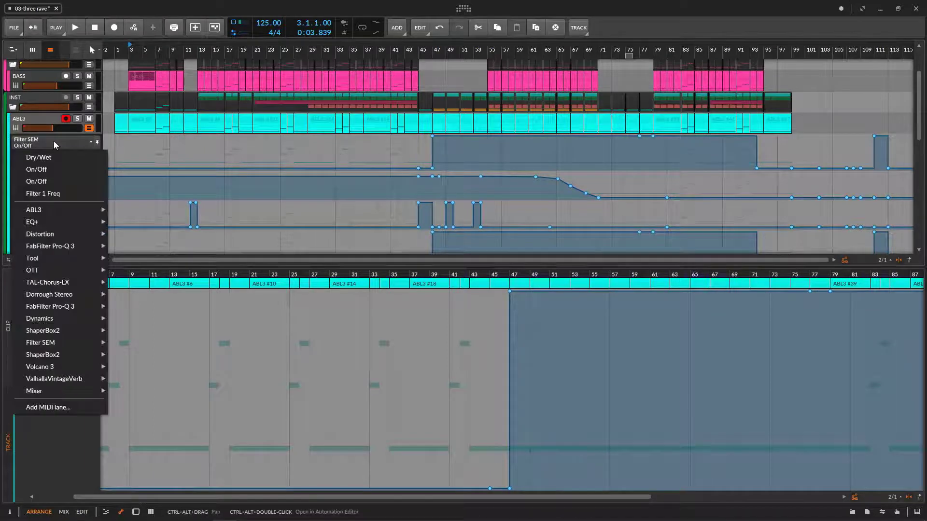
{"action": "left_click", "coordinate": [51, 189]}
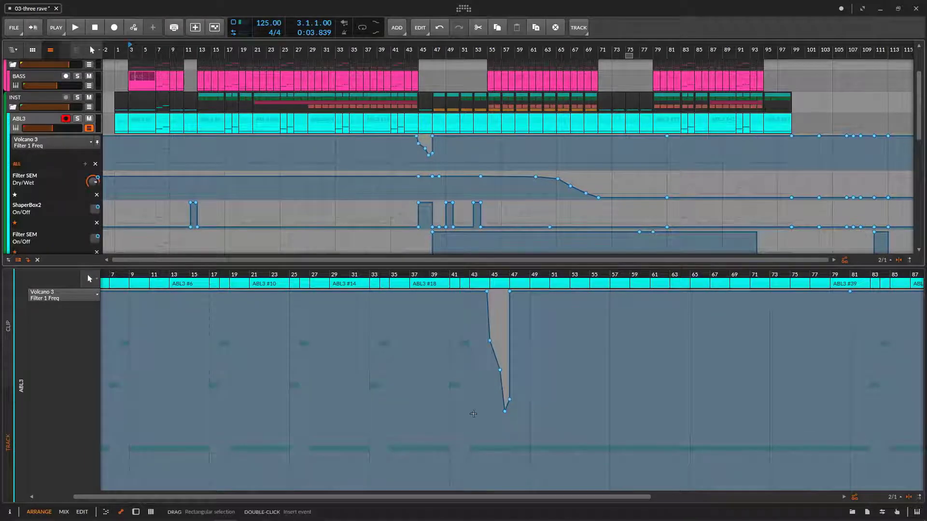
{"action": "mouse_move", "coordinate": [507, 411]}
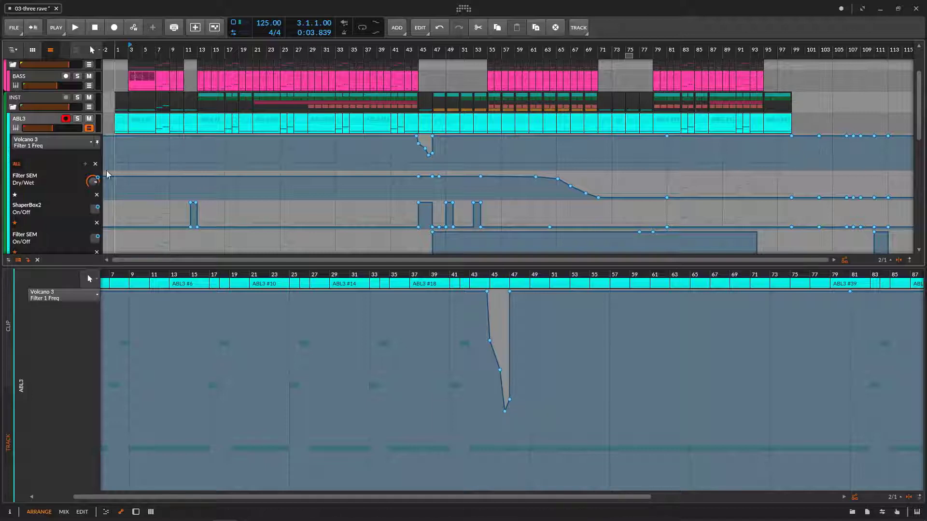
Collapse the ABL3 track's automation lanes and show its device chain below the arranger.
{"action": "left_click", "coordinate": [88, 128]}
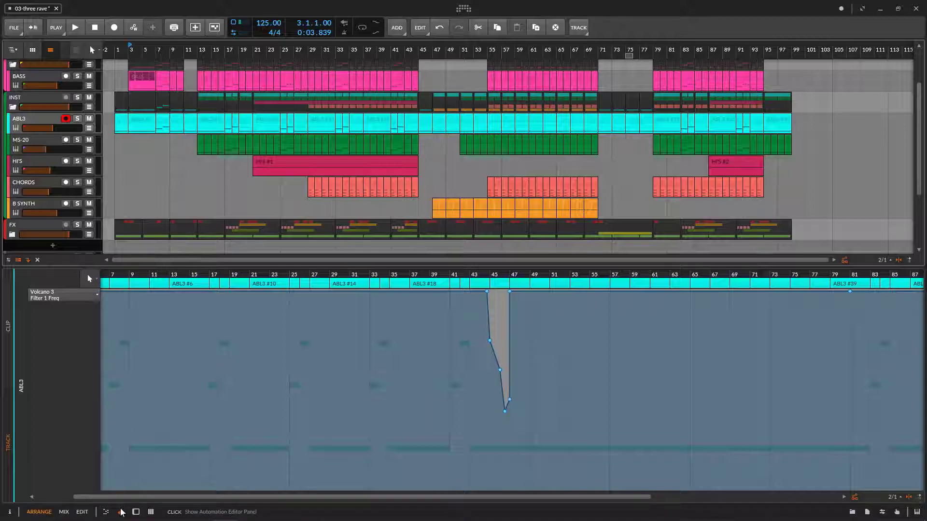
{"action": "left_click", "coordinate": [136, 513]}
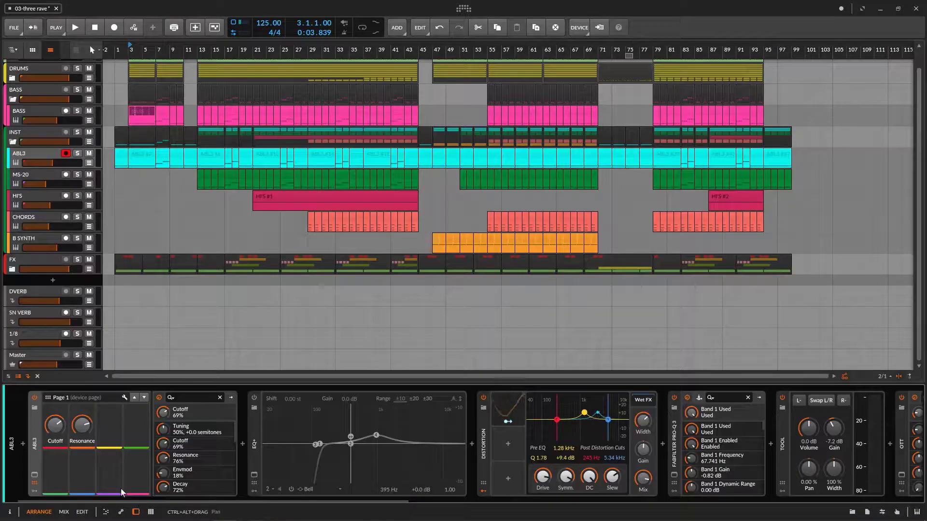
Show the mixer below the arranger and shrink its panel to give the arranger more height.
{"action": "left_click", "coordinate": [151, 512]}
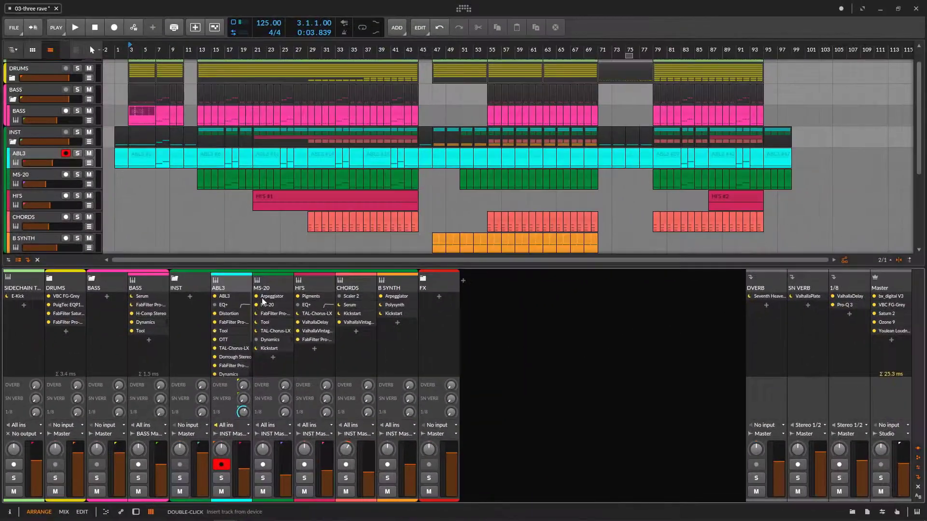
{"action": "left_click_drag", "start_coordinate": [262, 266], "coordinate": [262, 298]}
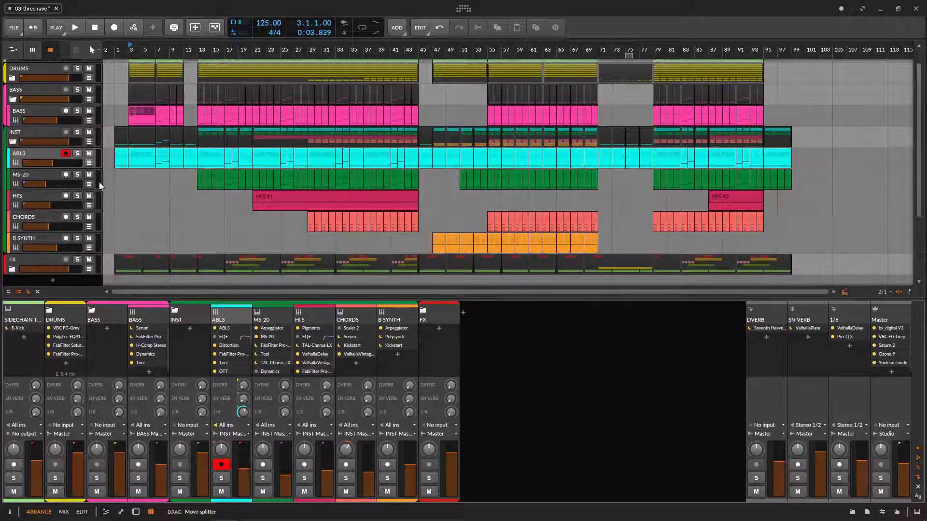
Select the BASS instrument track and show its notes in the note editor below the arranger.
{"action": "left_click", "coordinate": [24, 159]}
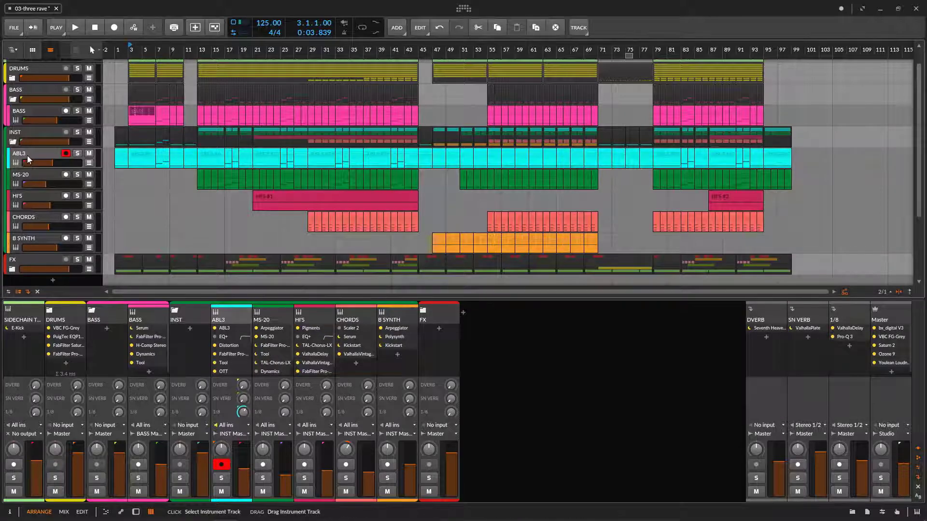
{"action": "left_click", "coordinate": [30, 112]}
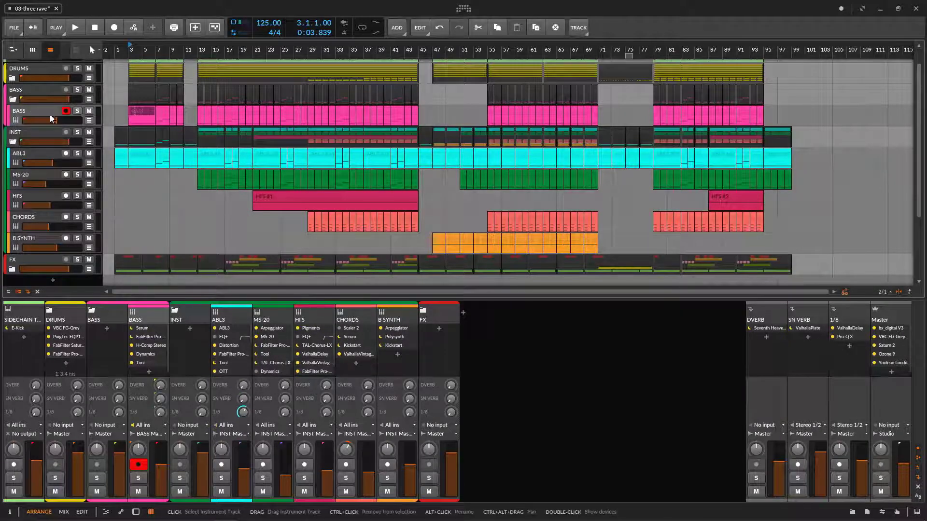
{"action": "left_click", "coordinate": [105, 511]}
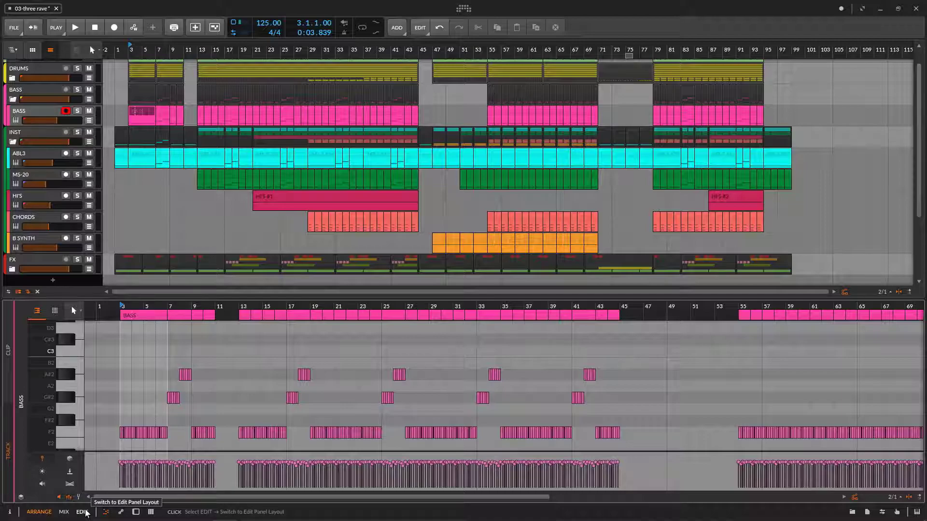
Switch back and forth between the Arrange and Mix panel layouts to compare them.
{"action": "key", "text": "alt+2"}
{"action": "key", "text": "alt+1"}
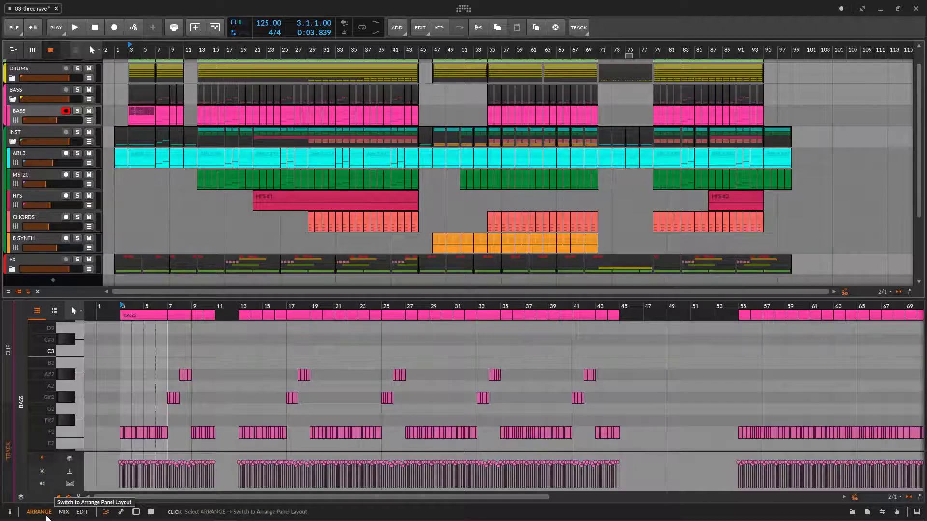
{"action": "key", "text": "alt+2"}
{"action": "key", "text": "alt+1"}
{"action": "key", "text": "alt+2"}
{"action": "key", "text": "alt+1"}
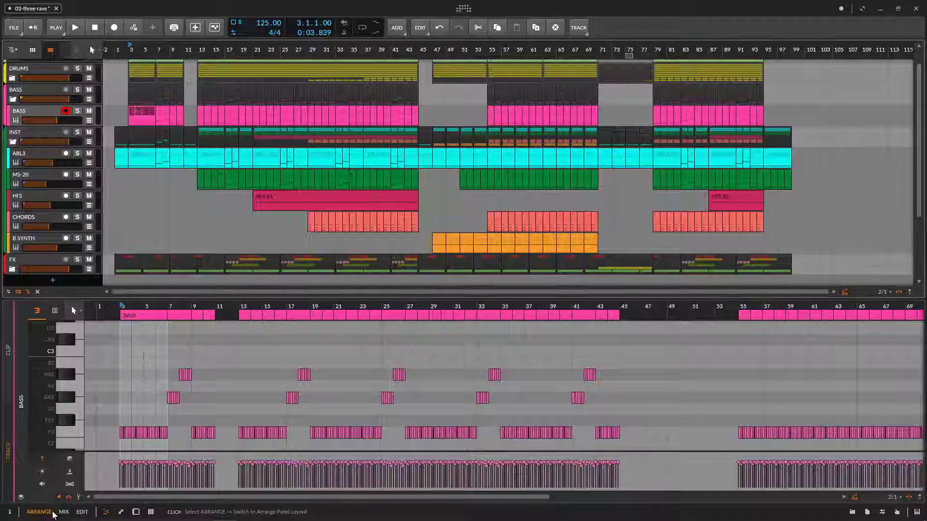
{"action": "key", "text": "alt+2"}
{"action": "key", "text": "alt+1"}
{"action": "key", "text": "alt+2"}
Open the BASS track in the Edit layout, enlarge the velocity lane, and view the list of automatable parameters.
{"action": "left_click", "coordinate": [82, 512]}
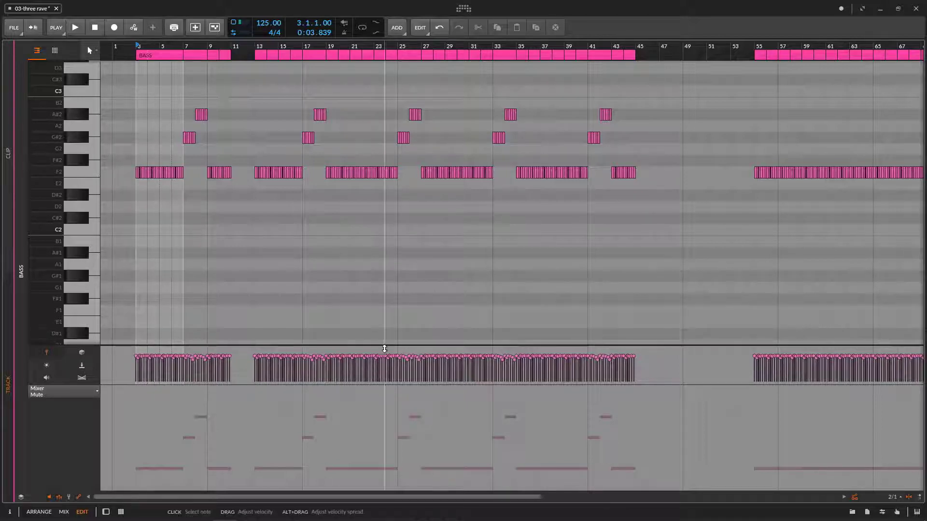
{"action": "left_click_drag", "start_coordinate": [383, 345], "coordinate": [307, 330]}
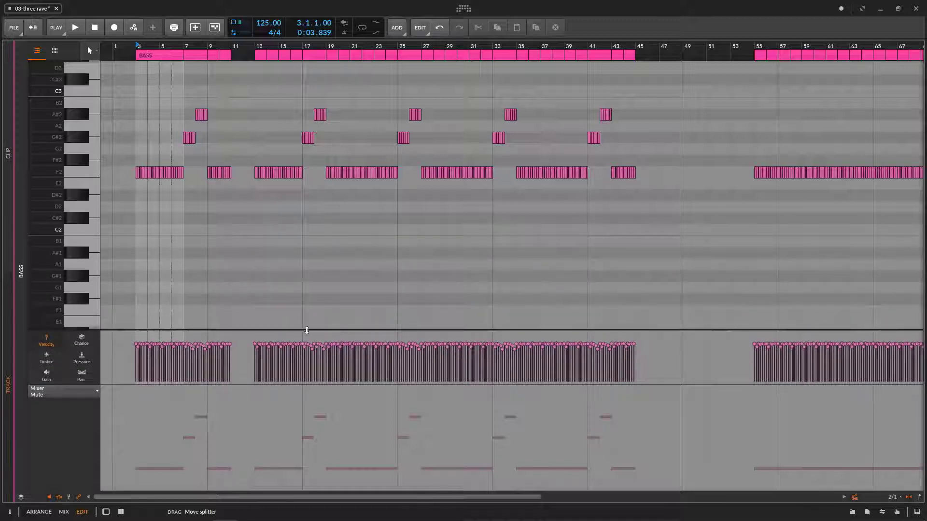
{"action": "left_click", "coordinate": [74, 393]}
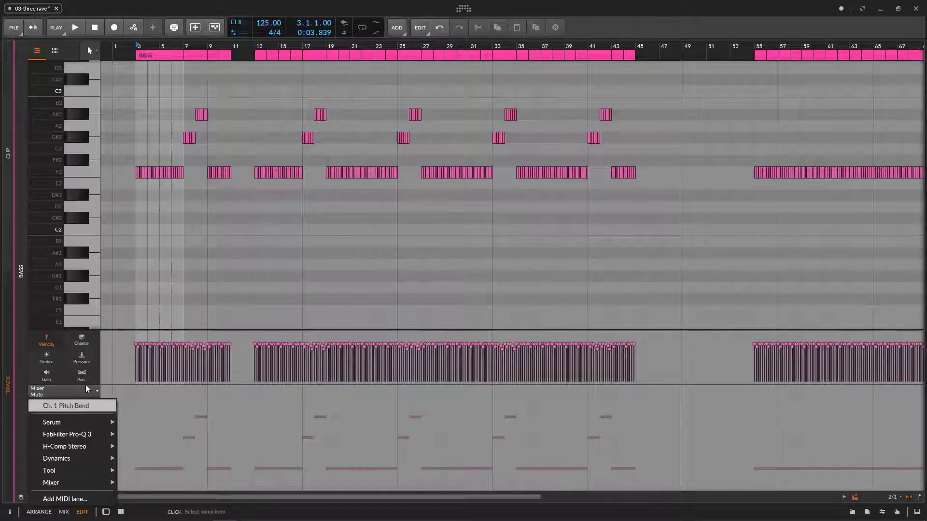
{"action": "left_click", "coordinate": [39, 512]}
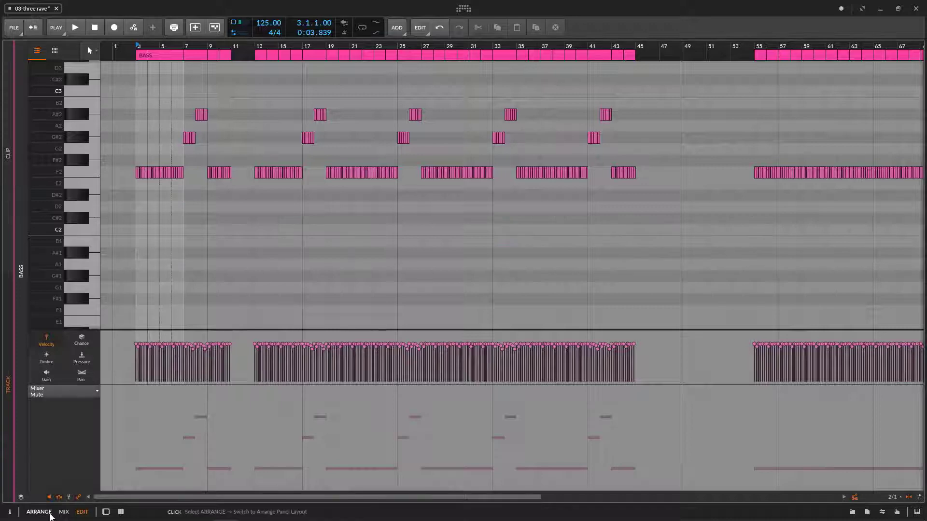
Select the ABL3 track in the Arrange layout and open it in the Edit layout.
{"action": "left_click", "coordinate": [38, 512]}
{"action": "left_click", "coordinate": [48, 155]}
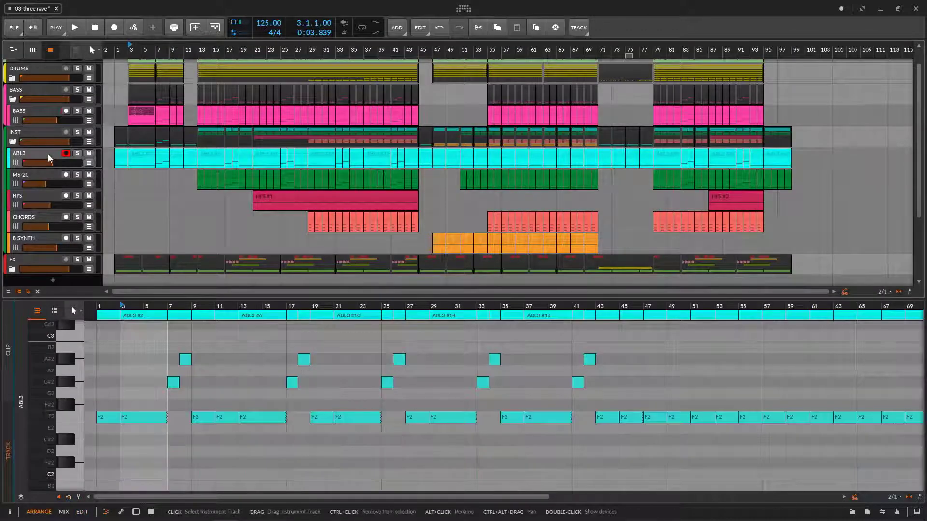
{"action": "left_click", "coordinate": [82, 512]}
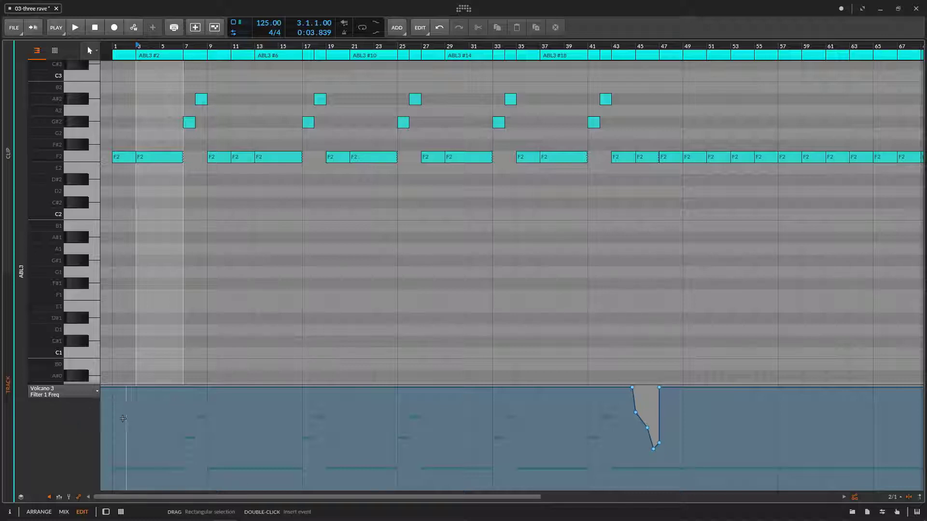
Display ABL3's ShaperBox2 On/Off automation below its notes and zoom out to fit the whole track.
{"action": "left_click", "coordinate": [74, 395]}
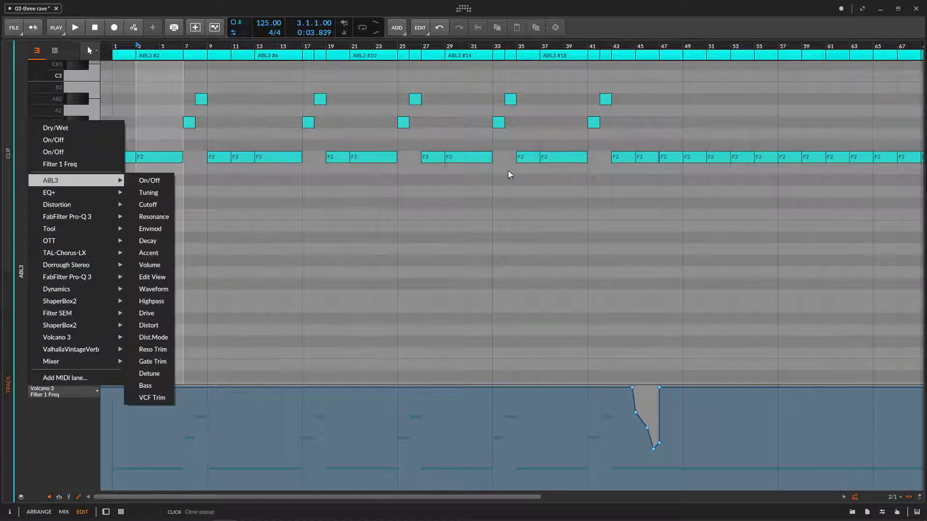
{"action": "left_click", "coordinate": [333, 119]}
{"action": "left_click", "coordinate": [53, 390]}
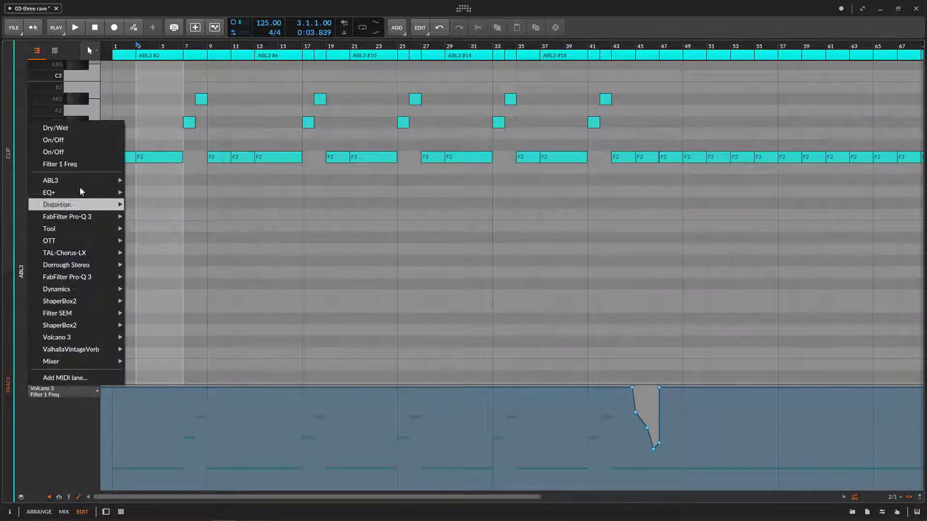
{"action": "left_click", "coordinate": [66, 142]}
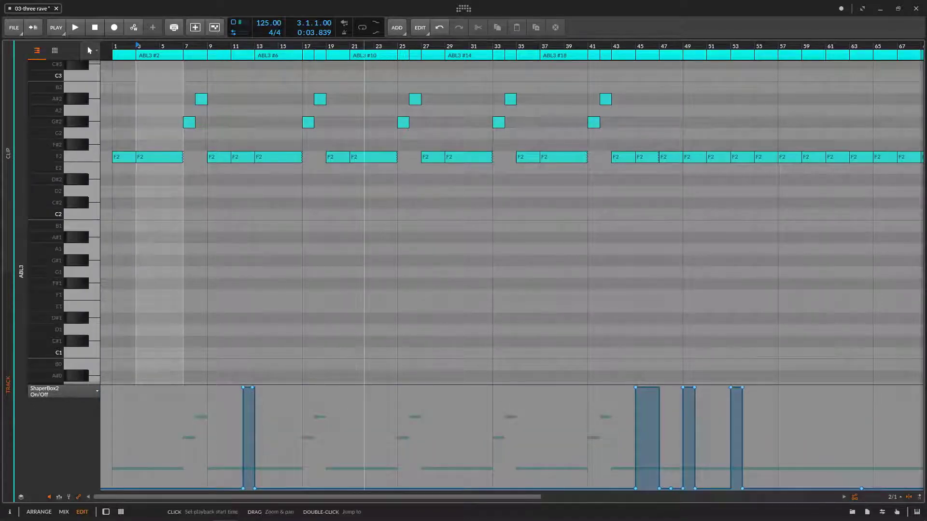
{"action": "key", "text": "minus"}
{"action": "key", "text": "minus"}
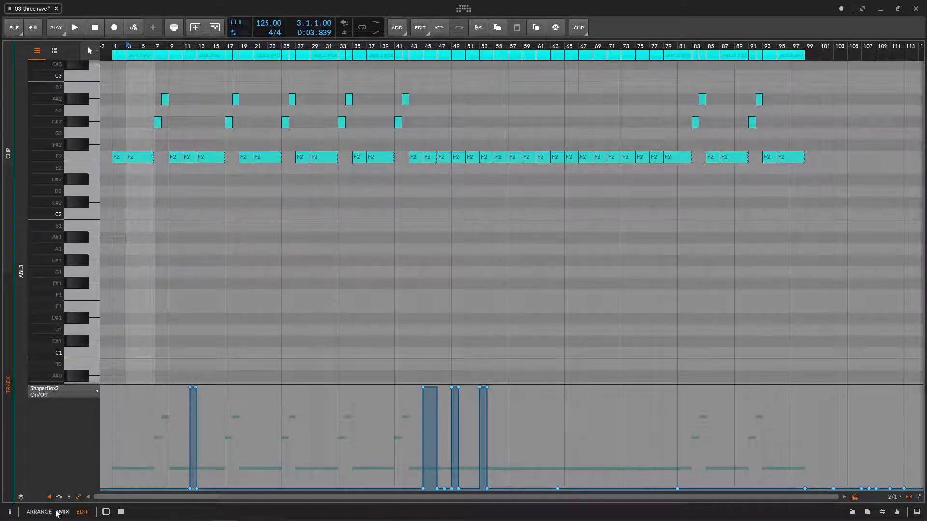
Return to the Arrange layout and briefly expand and collapse the ABL3 track's automation lanes.
{"action": "left_click", "coordinate": [39, 512]}
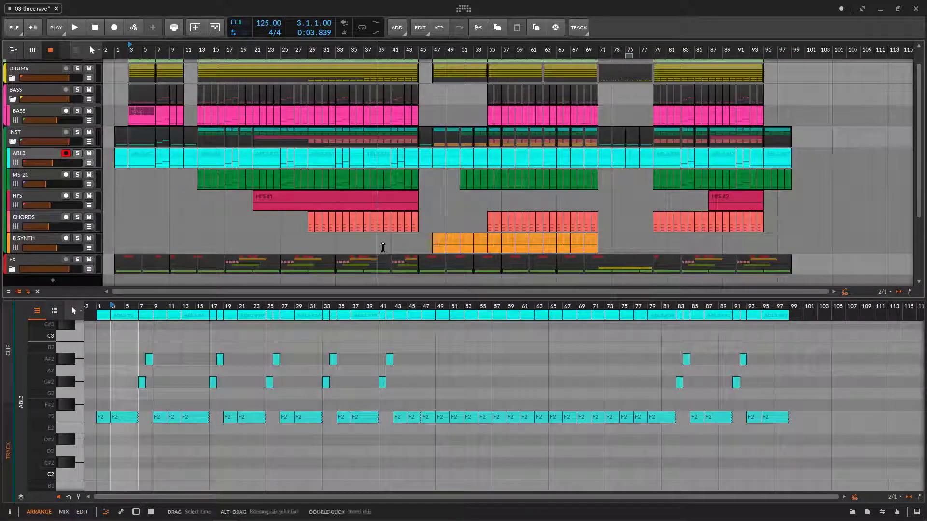
{"action": "left_click", "coordinate": [88, 163]}
{"action": "left_click", "coordinate": [89, 163]}
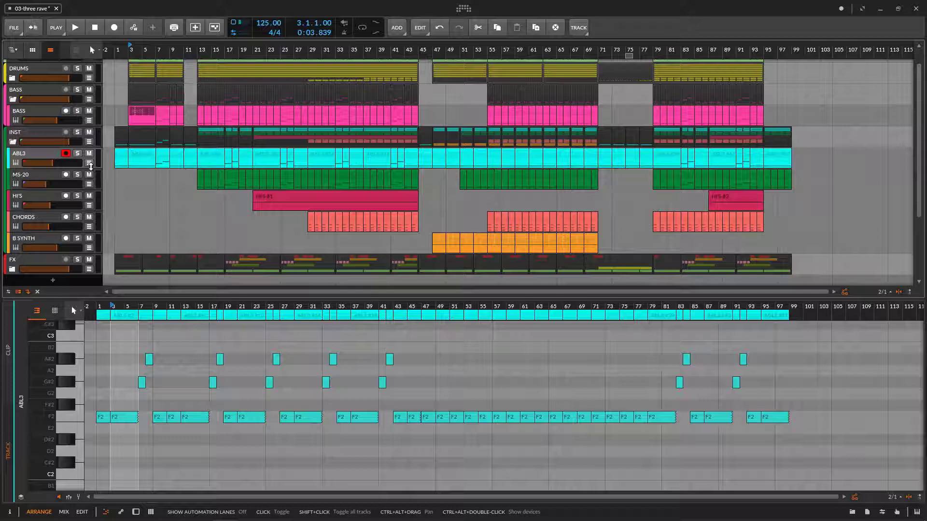
Show ABL3 in the Edit layout once more, and return to the Arrange layout with the mixer displayed.
{"action": "left_click", "coordinate": [85, 513]}
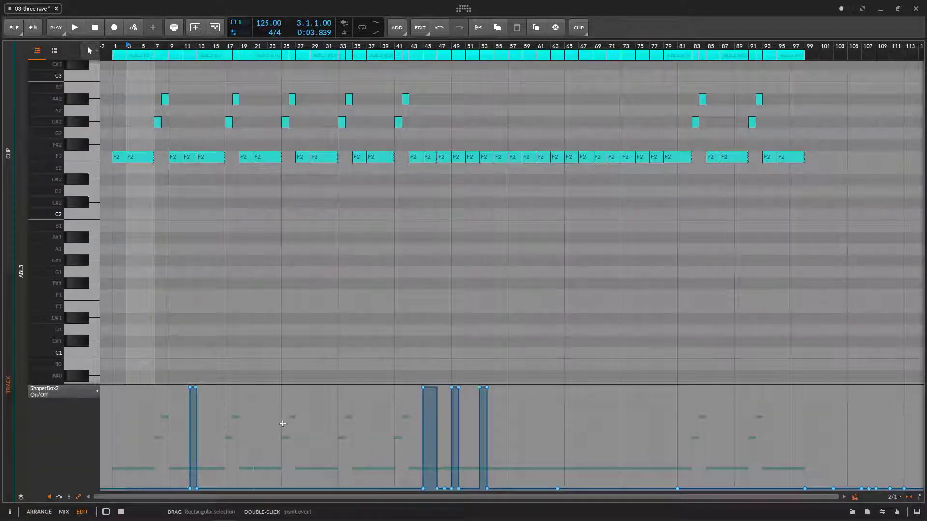
{"action": "left_click", "coordinate": [40, 513]}
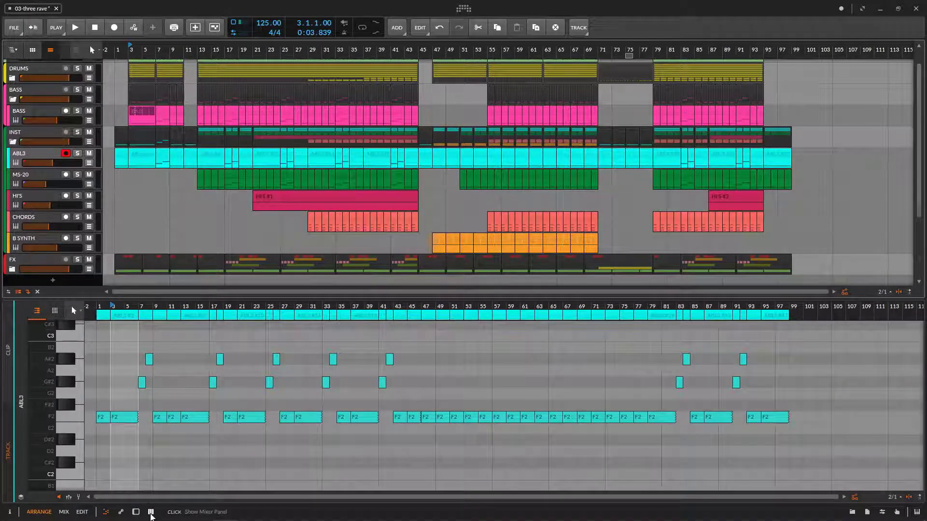
{"action": "left_click", "coordinate": [150, 513]}
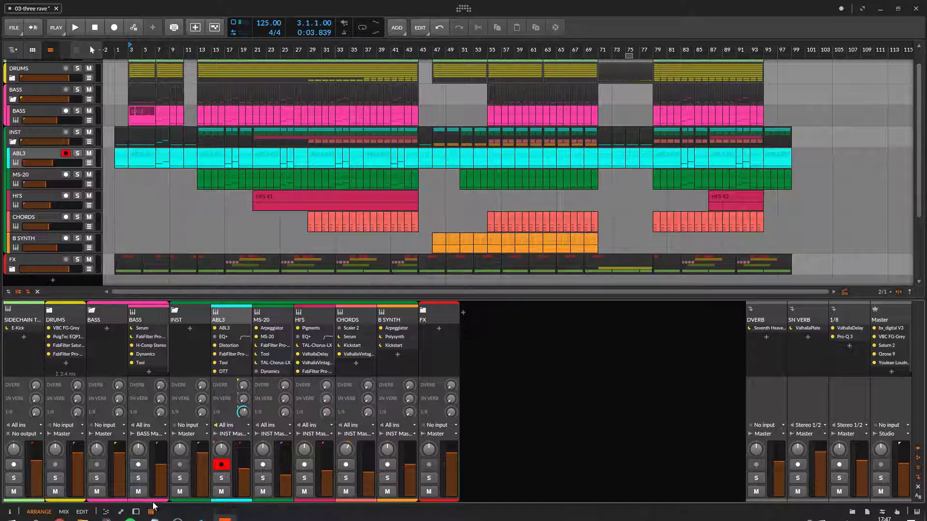
Switch to the Mix layout and collapse the INST and BASS group tracks.
{"action": "left_click", "coordinate": [63, 512]}
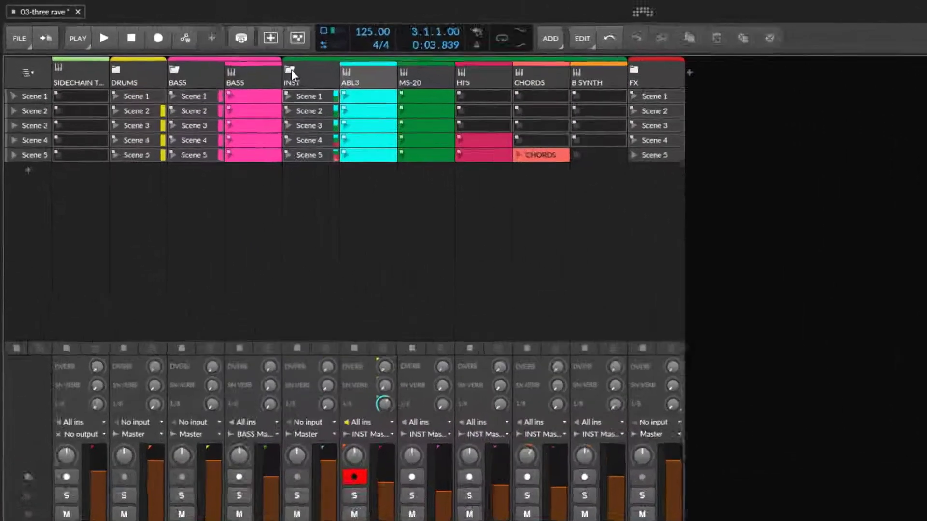
{"action": "left_click", "coordinate": [209, 51]}
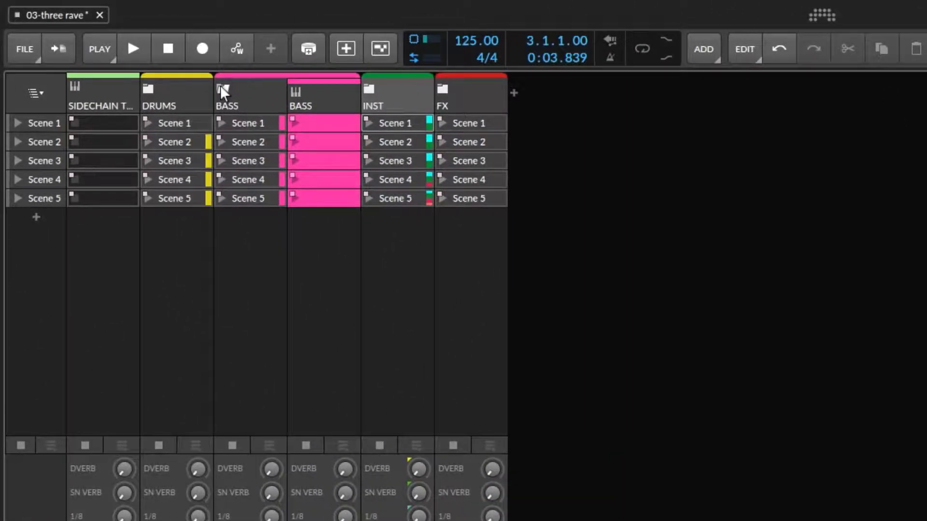
{"action": "left_click", "coordinate": [221, 87]}
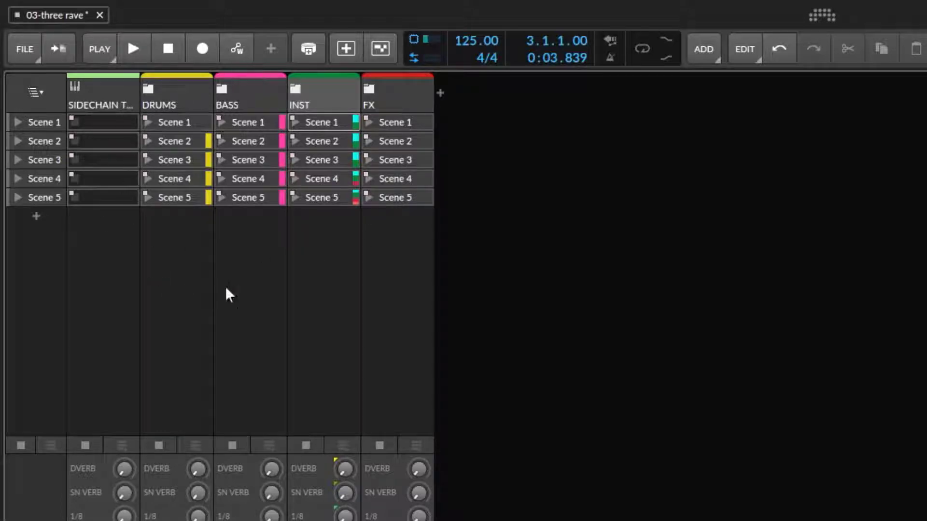
Switch between the Arrange and Mix layouts, ending in Arrange with the clip launcher beside the timeline and the mixer reduced to a short strip.
{"action": "key", "text": "alt+1"}
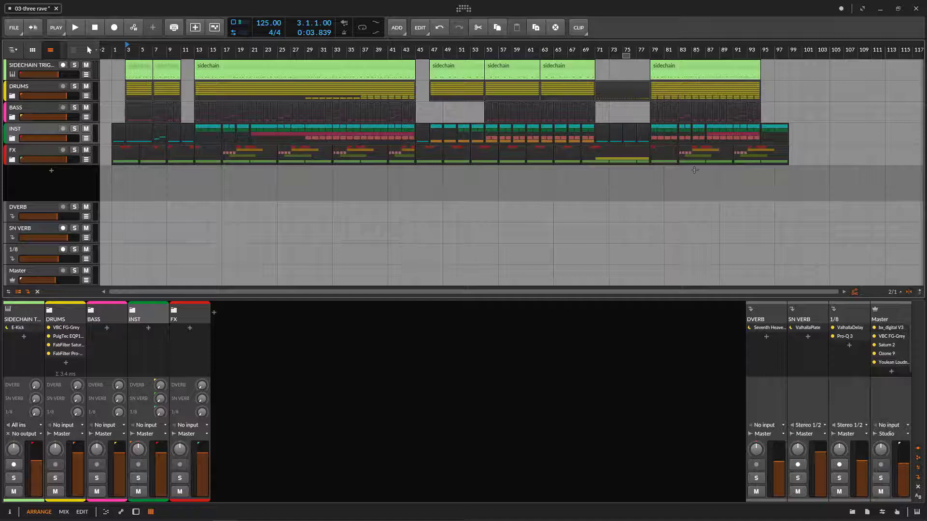
{"action": "left_click", "coordinate": [62, 512]}
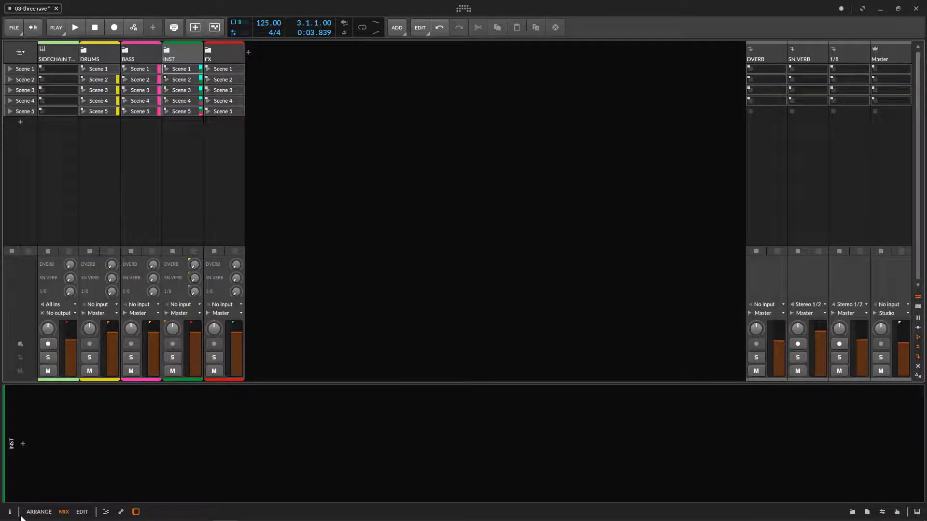
{"action": "left_click", "coordinate": [38, 512]}
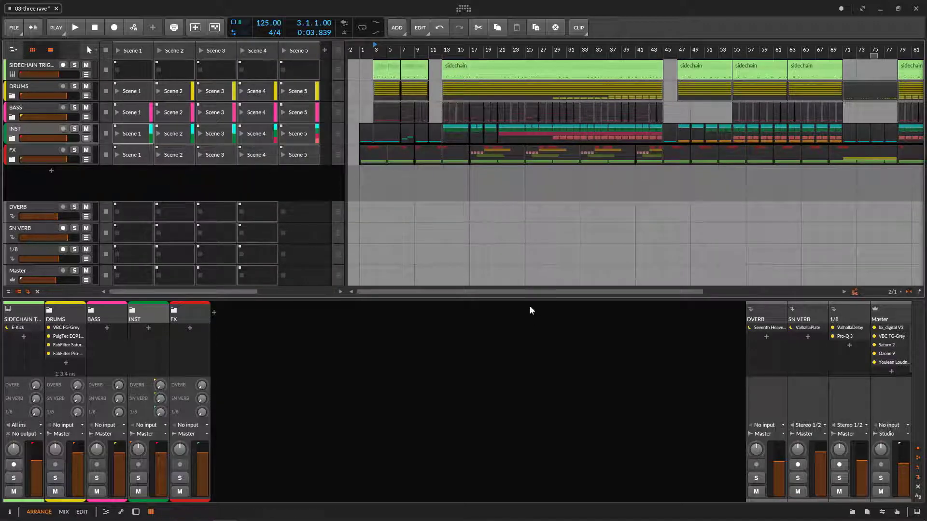
{"action": "left_click_drag", "start_coordinate": [531, 300], "coordinate": [531, 353]}
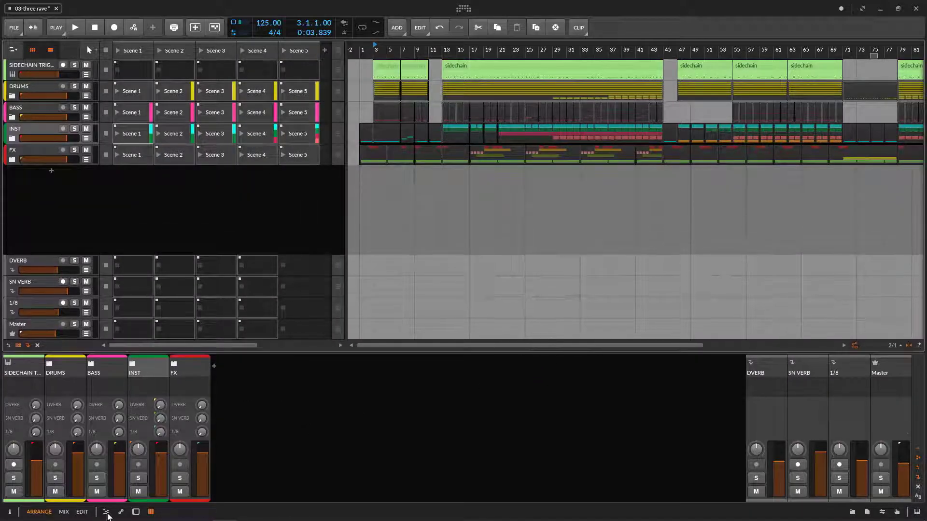
{"action": "left_click_drag", "start_coordinate": [292, 352], "coordinate": [292, 400]}
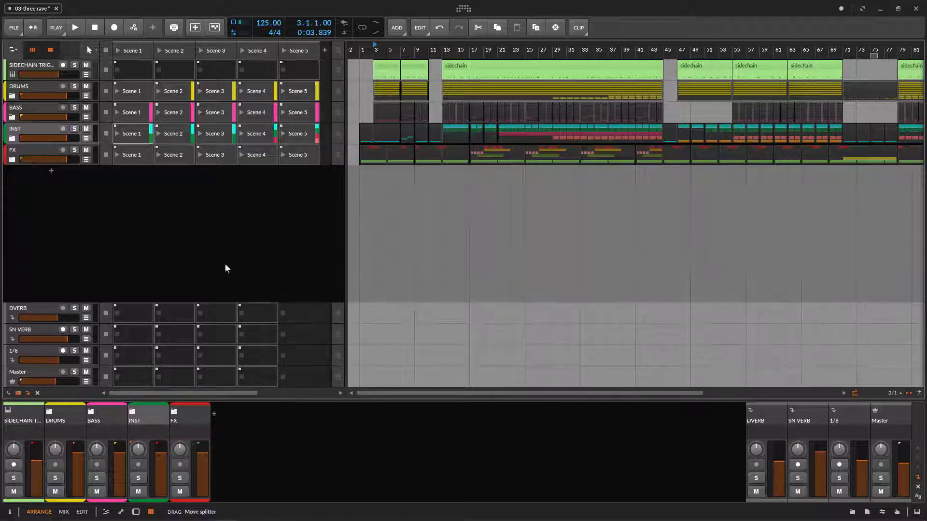
Expand the DRUMS, BASS, INST and FX group tracks to show their child tracks in the clip launcher and arranger.
{"action": "left_click", "coordinate": [12, 95]}
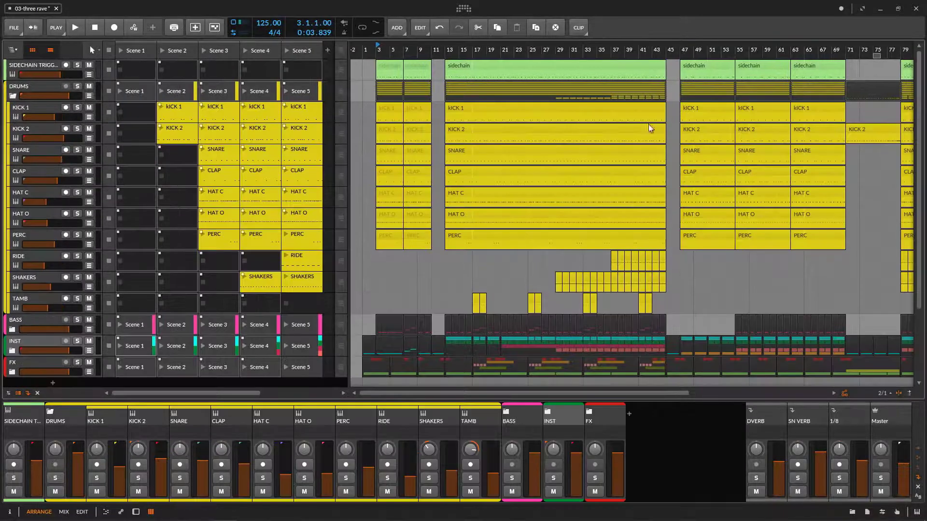
{"action": "left_click", "coordinate": [12, 330]}
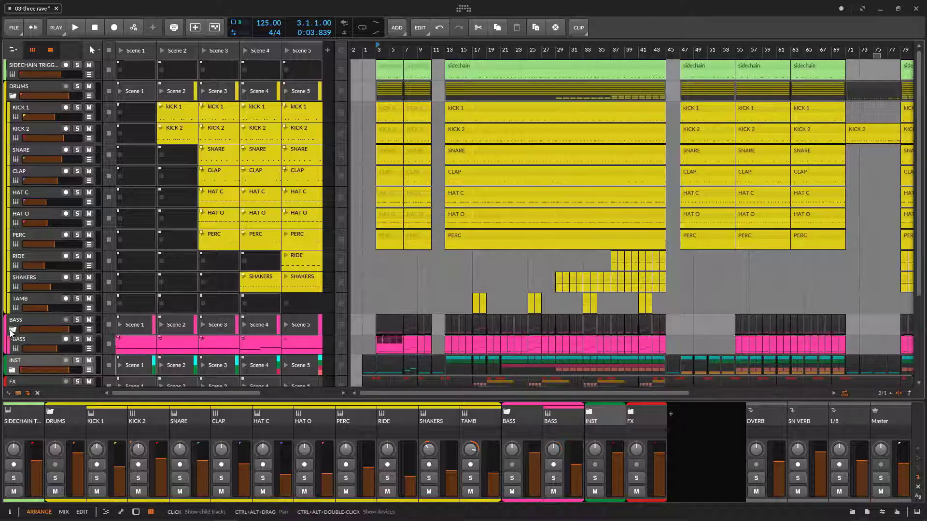
{"action": "scroll", "coordinate": [36, 337], "scroll_direction": "down", "scroll_amount": 5}
{"action": "left_click", "coordinate": [12, 268]}
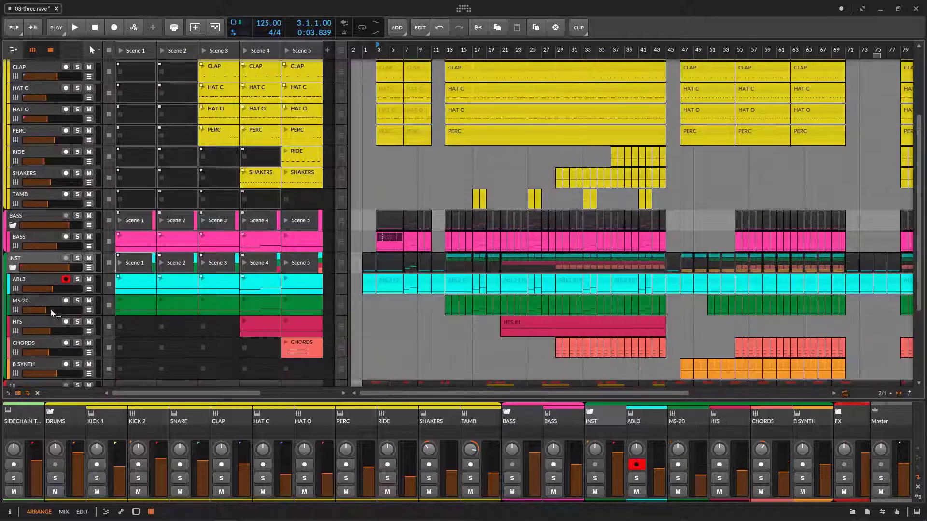
{"action": "scroll", "coordinate": [43, 310], "scroll_direction": "down", "scroll_amount": 5}
{"action": "left_click", "coordinate": [13, 291]}
{"action": "scroll", "coordinate": [105, 298], "scroll_direction": "up", "scroll_amount": 5}
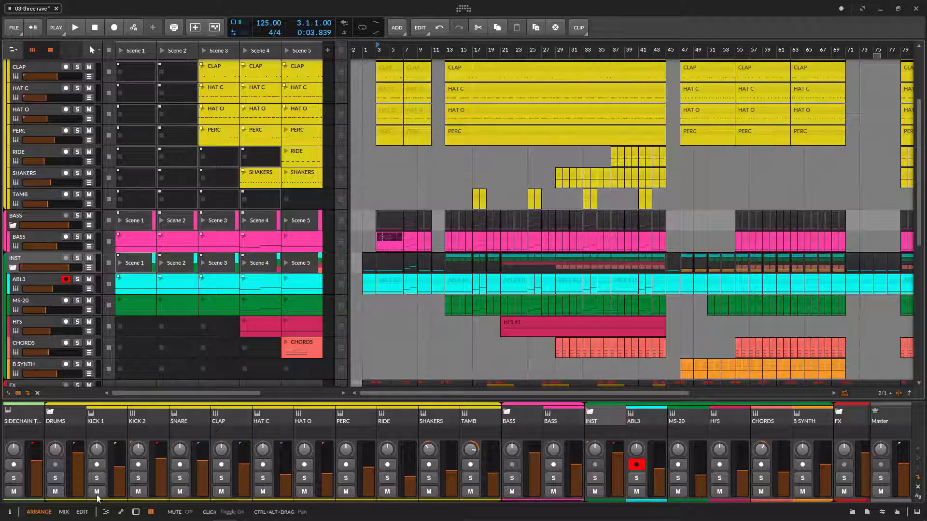
Replace the mixer with the device panel and look over the launcher clips of all tracks beside the timeline.
{"action": "left_click", "coordinate": [135, 511]}
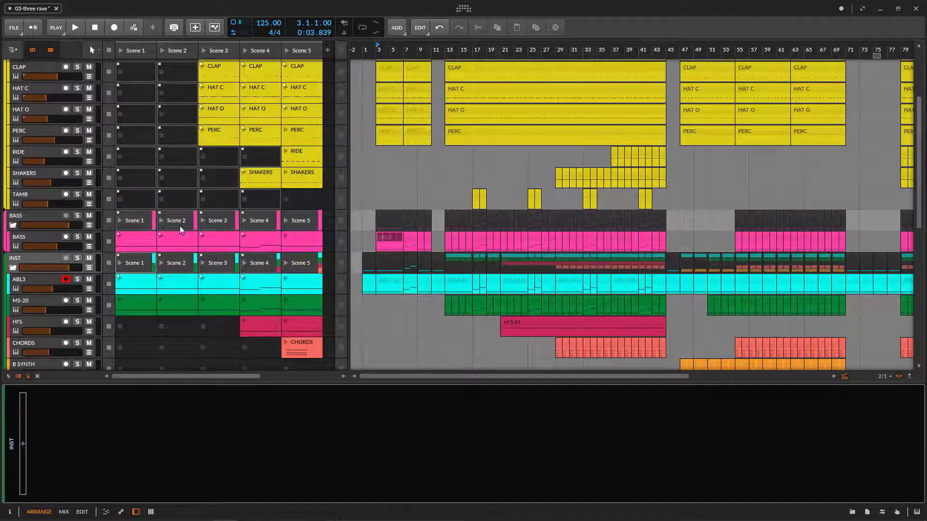
{"action": "scroll", "coordinate": [192, 129], "scroll_direction": "up", "scroll_amount": 5}
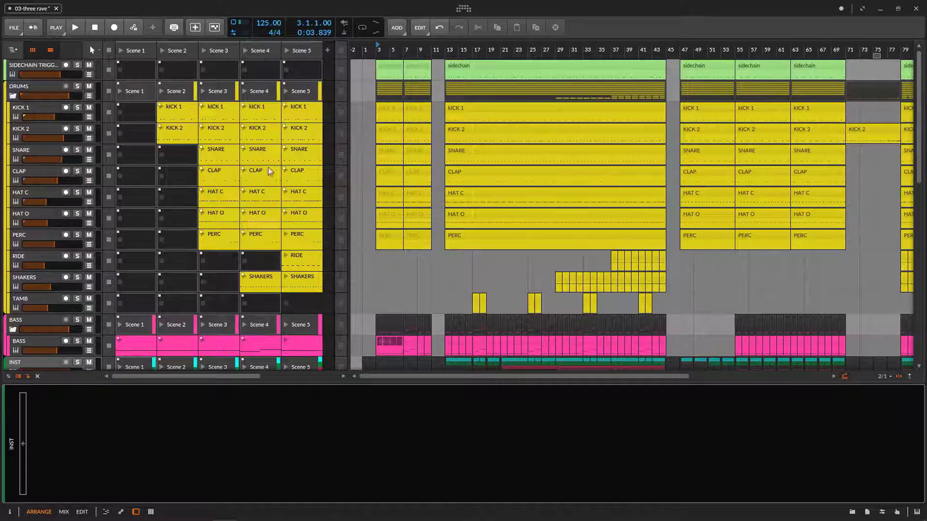
{"action": "scroll", "coordinate": [241, 193], "scroll_direction": "down", "scroll_amount": 10}
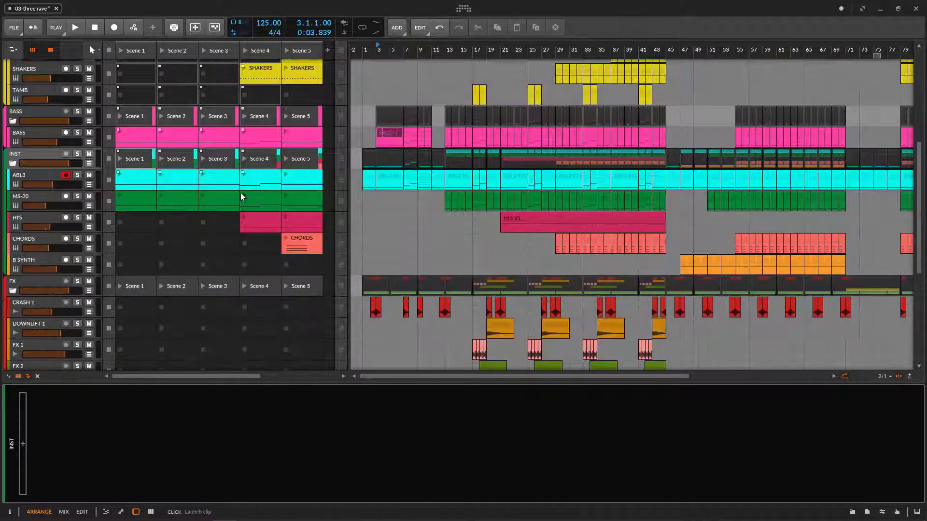
{"action": "scroll", "coordinate": [241, 195], "scroll_direction": "down", "scroll_amount": 2}
{"action": "scroll", "coordinate": [300, 215], "scroll_direction": "up", "scroll_amount": 3}
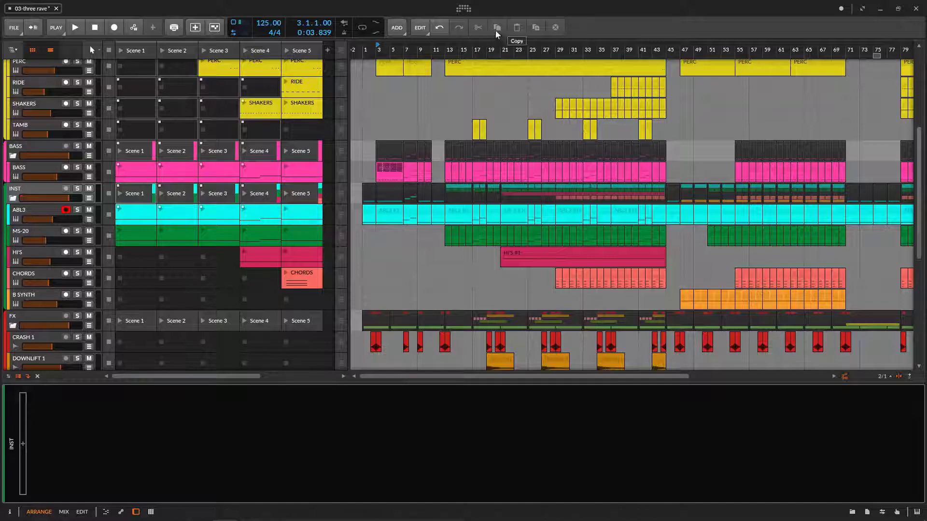
{"action": "scroll", "coordinate": [565, 349], "scroll_direction": "down", "scroll_amount": 4}
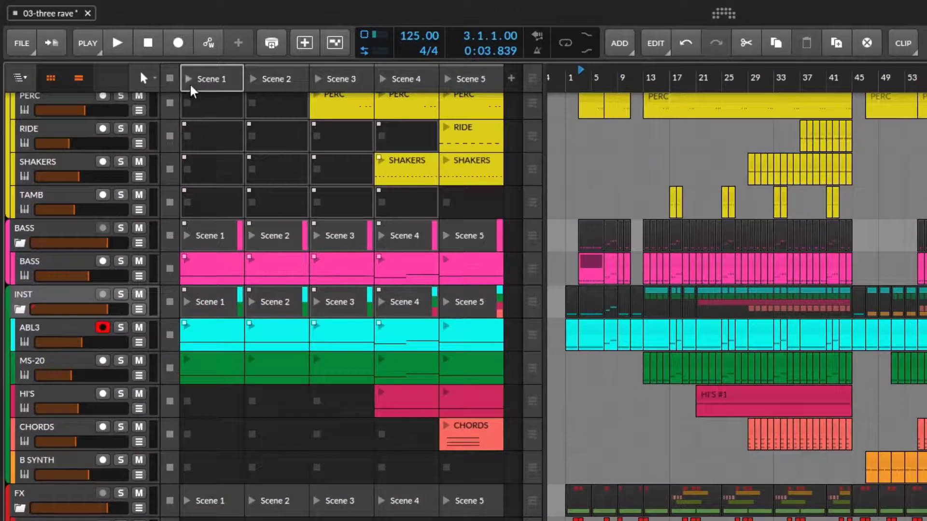
Launch the scenes in turn from Scene 1 to Scene 5 in the Arrange layout's clip launcher.
{"action": "left_click", "coordinate": [193, 89]}
{"action": "scroll", "coordinate": [79, 434], "scroll_direction": "down", "scroll_amount": 8}
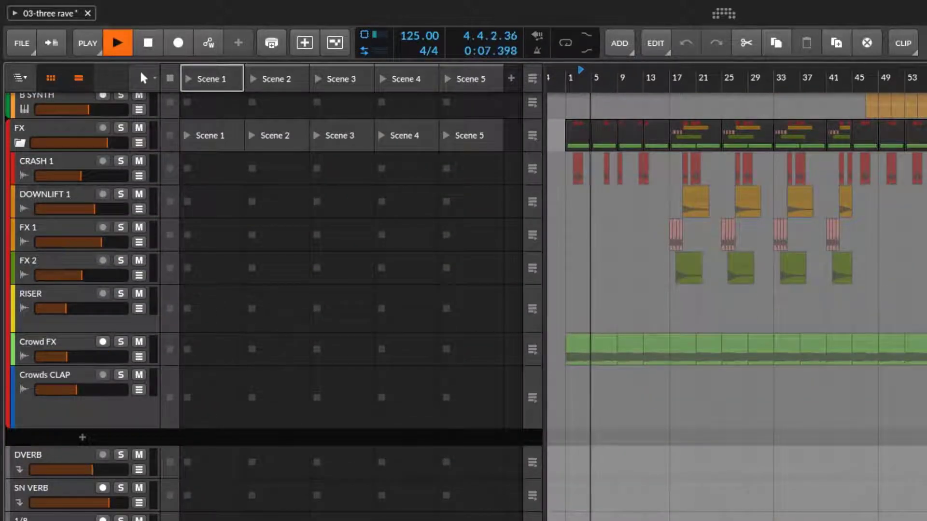
{"action": "scroll", "coordinate": [393, 319], "scroll_direction": "up", "scroll_amount": 10}
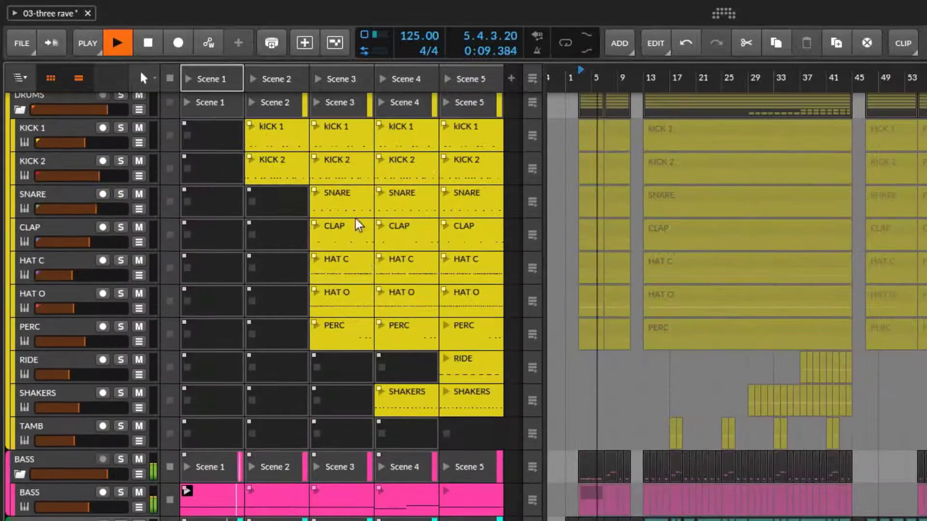
{"action": "left_click", "coordinate": [252, 79]}
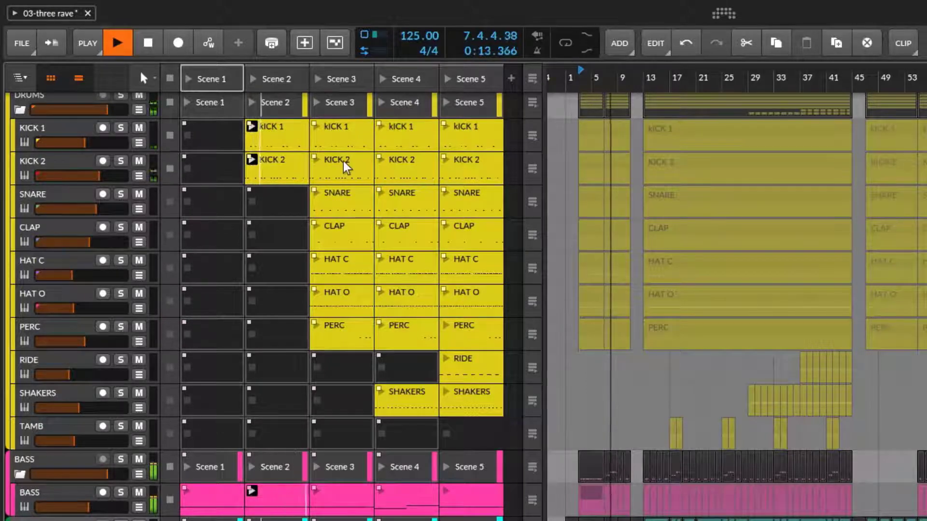
{"action": "scroll", "coordinate": [345, 166], "scroll_direction": "down", "scroll_amount": 4}
{"action": "scroll", "coordinate": [346, 145], "scroll_direction": "up", "scroll_amount": 2}
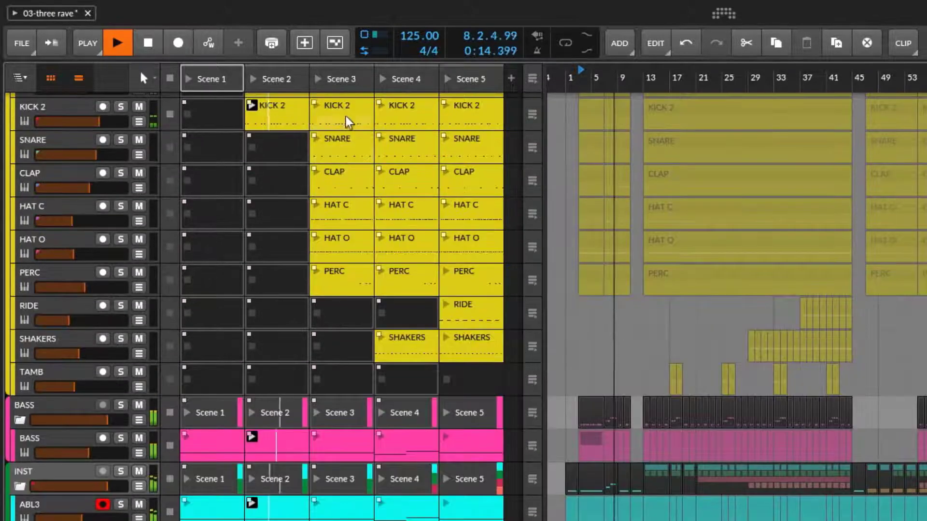
{"action": "left_click", "coordinate": [319, 79]}
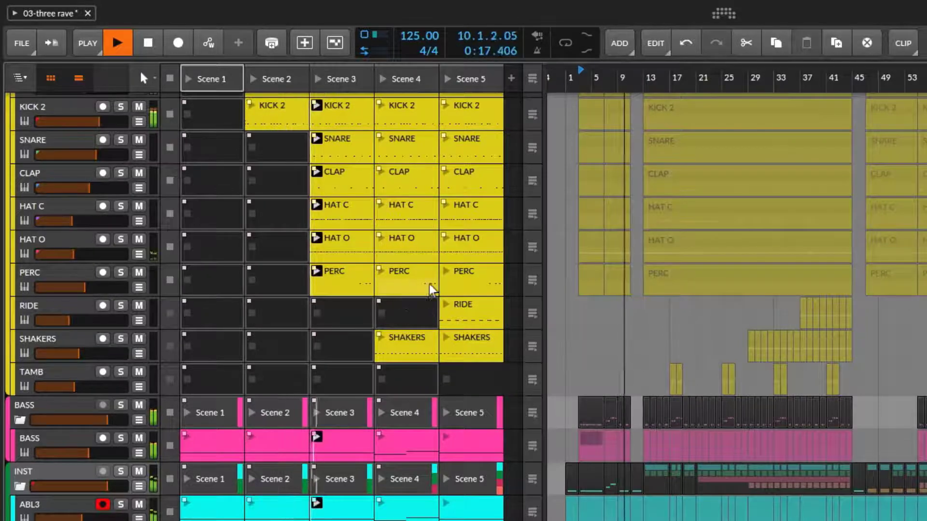
{"action": "left_click", "coordinate": [385, 79]}
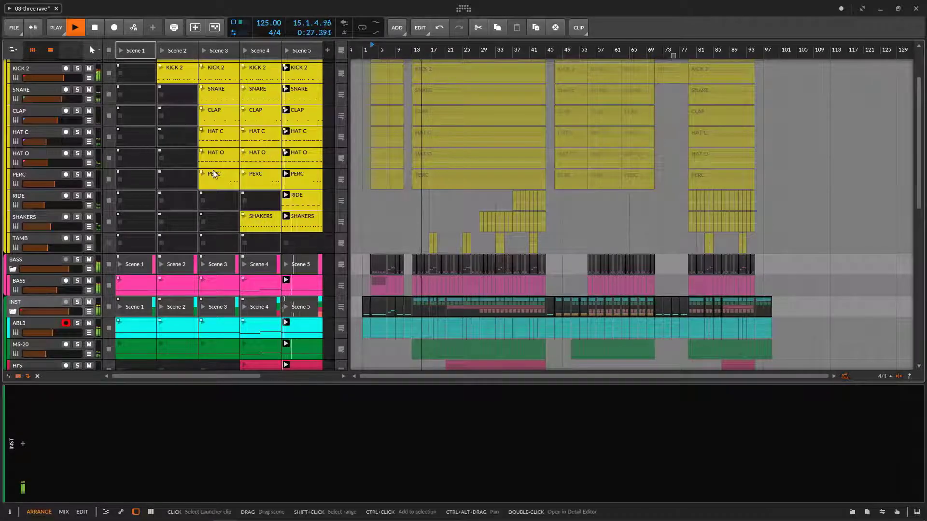
Stop playback and switch all tracks from the launcher clips back to the arranger timeline.
{"action": "scroll", "coordinate": [212, 171], "scroll_direction": "down", "scroll_amount": 3}
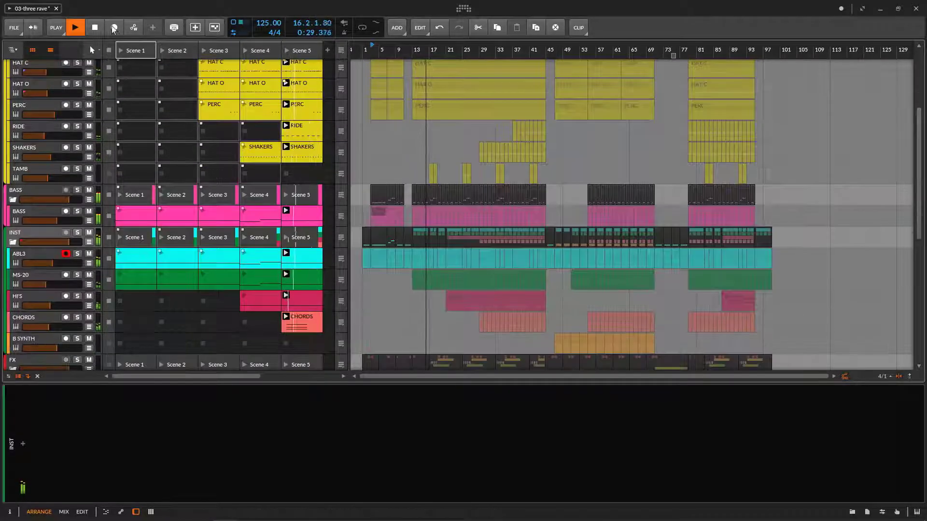
{"action": "key", "text": "space"}
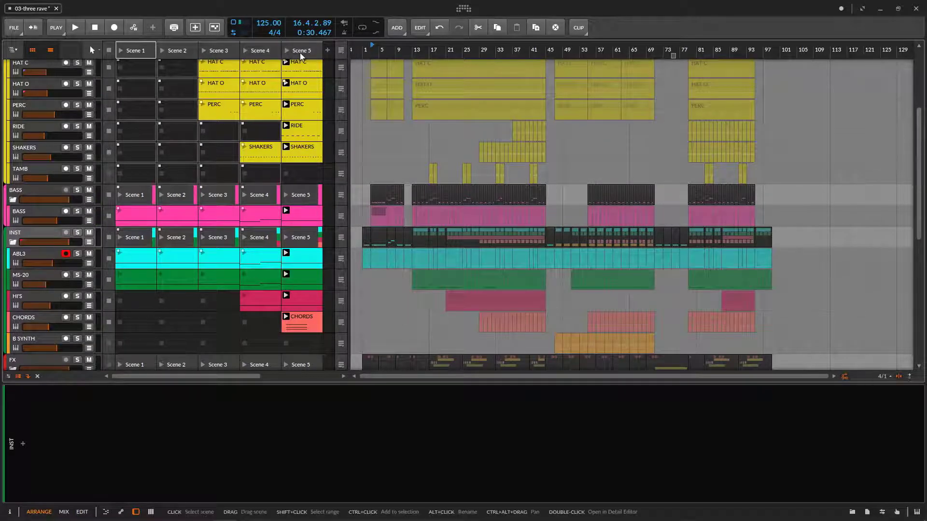
{"action": "left_click", "coordinate": [343, 50]}
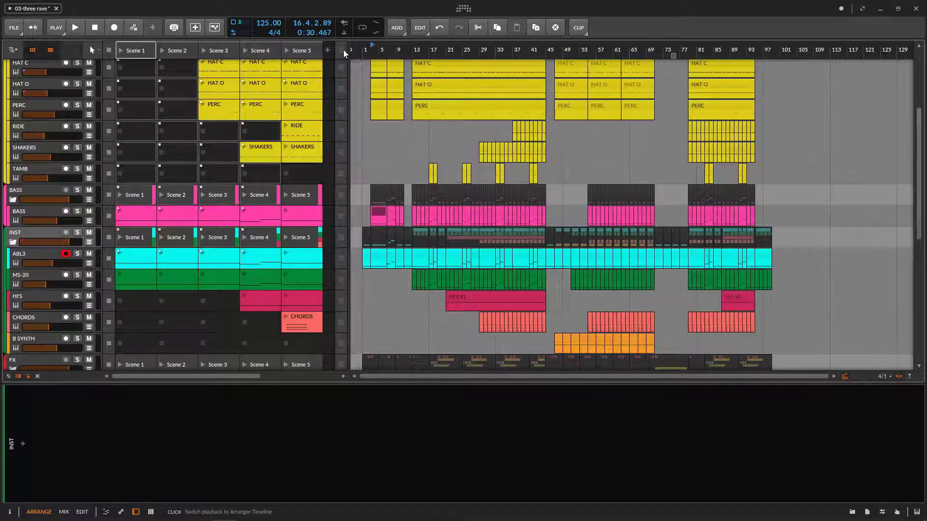
Show the Mix layout without the device panel and collapse the DRUMS and BASS group tracks.
{"action": "left_click", "coordinate": [63, 512]}
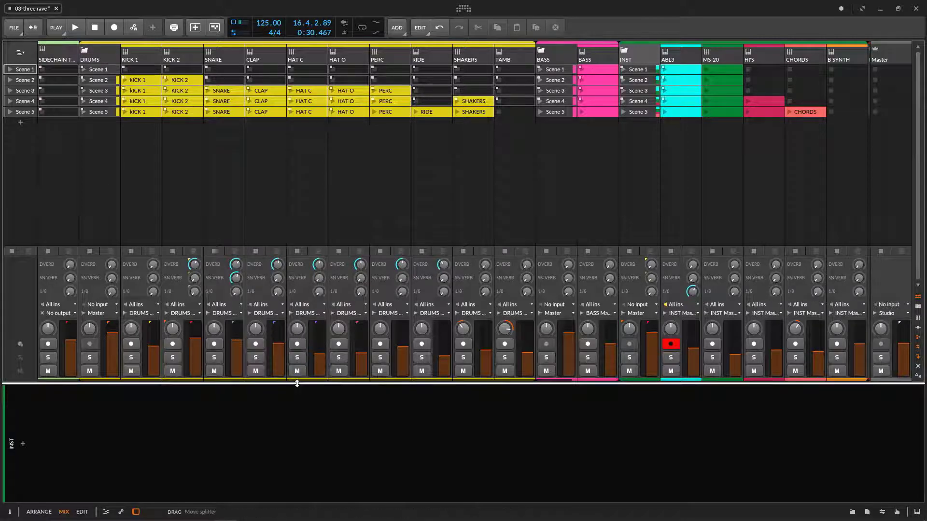
{"action": "left_click_drag", "start_coordinate": [296, 384], "coordinate": [295, 518]}
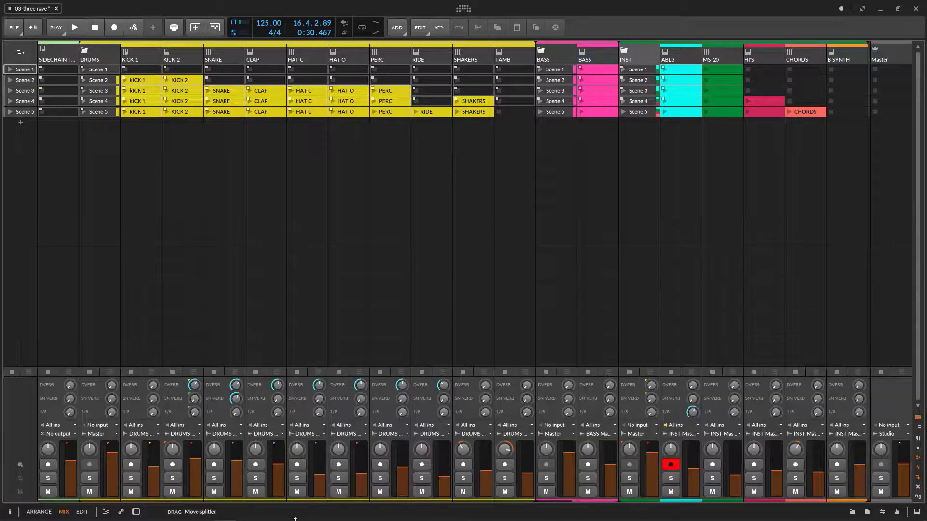
{"action": "left_click", "coordinate": [87, 50]}
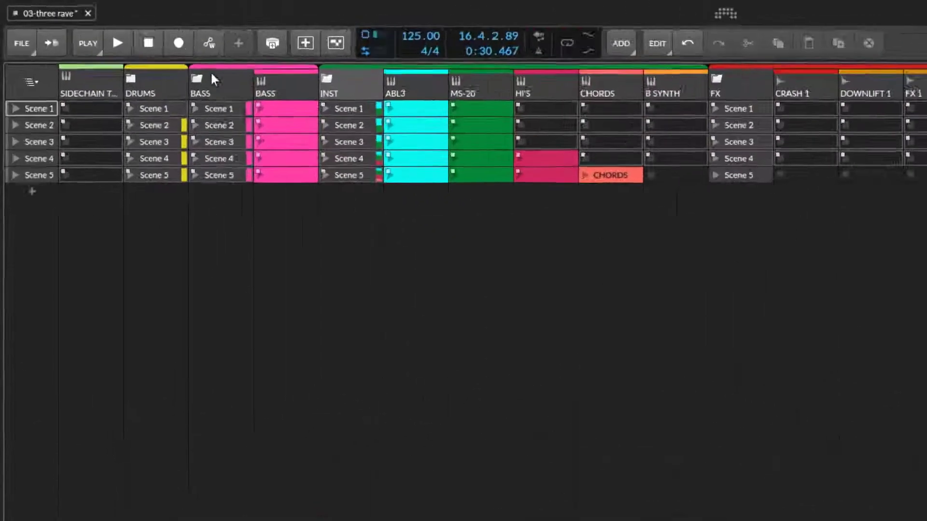
{"action": "left_click", "coordinate": [126, 50]}
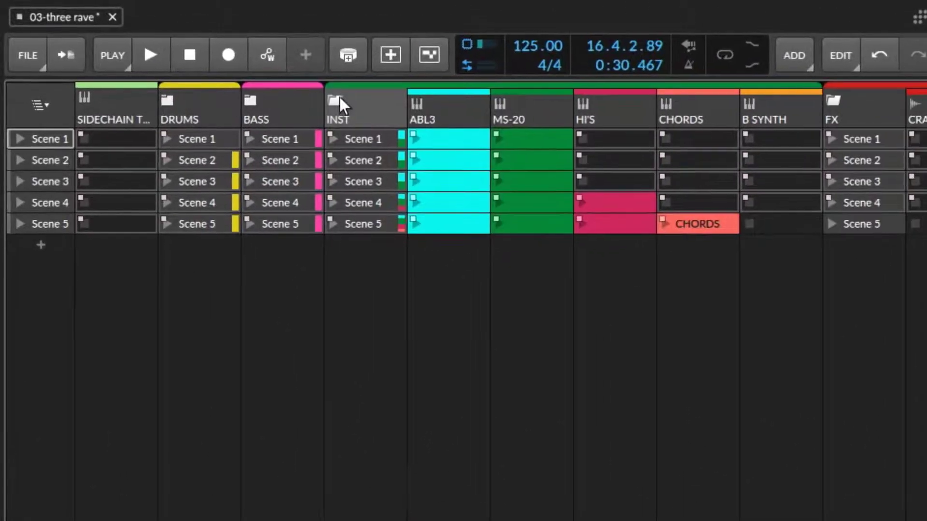
Launch the scenes in turn from Scene 1 to Scene 5 in the Mix layout's clip launcher.
{"action": "left_click", "coordinate": [18, 139]}
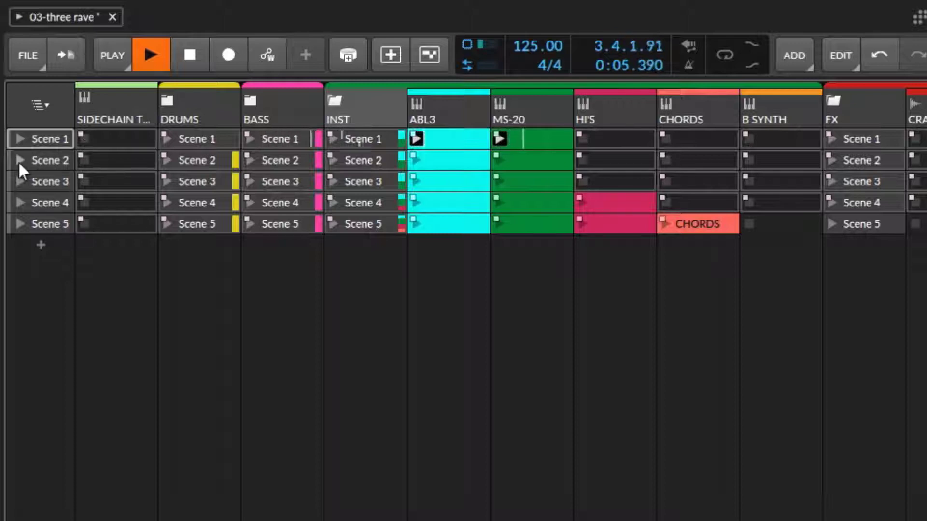
{"action": "left_click", "coordinate": [18, 160]}
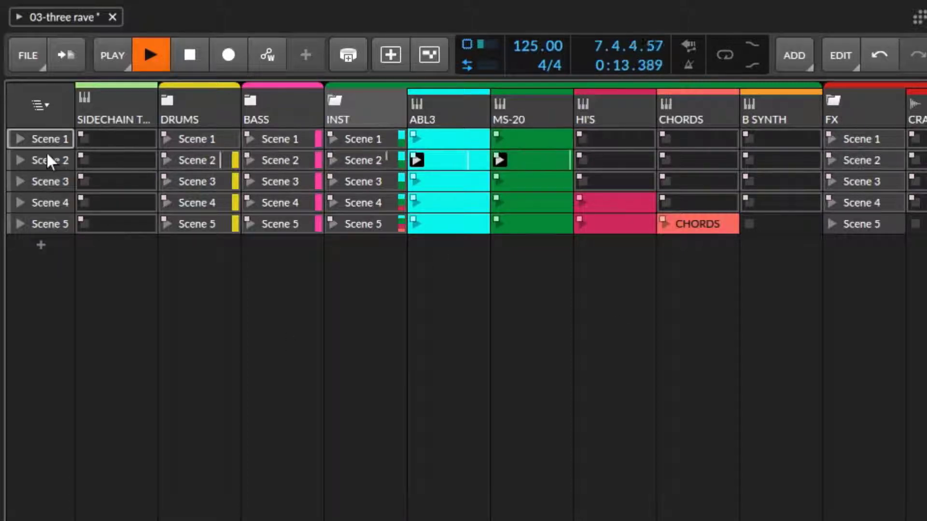
{"action": "left_click", "coordinate": [18, 181]}
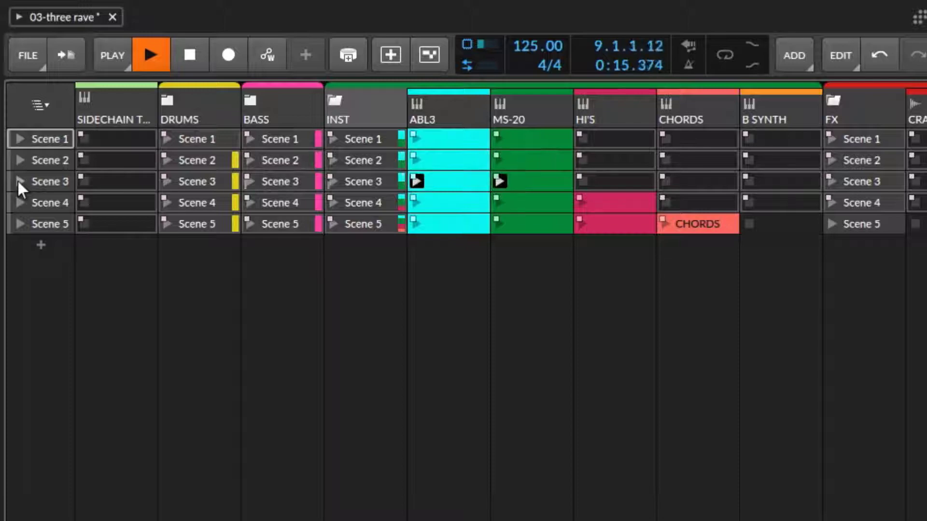
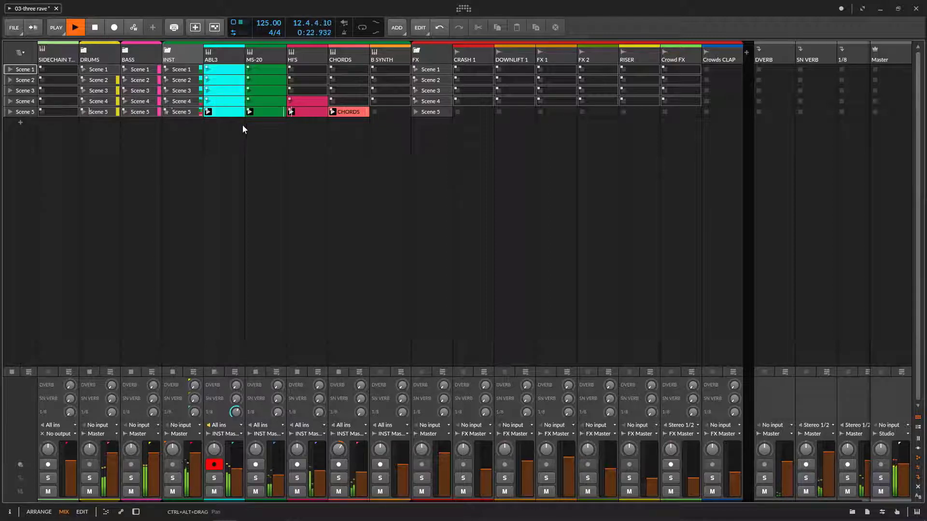
{"action": "left_click_drag", "start_coordinate": [905, 469], "coordinate": [835, 425]}
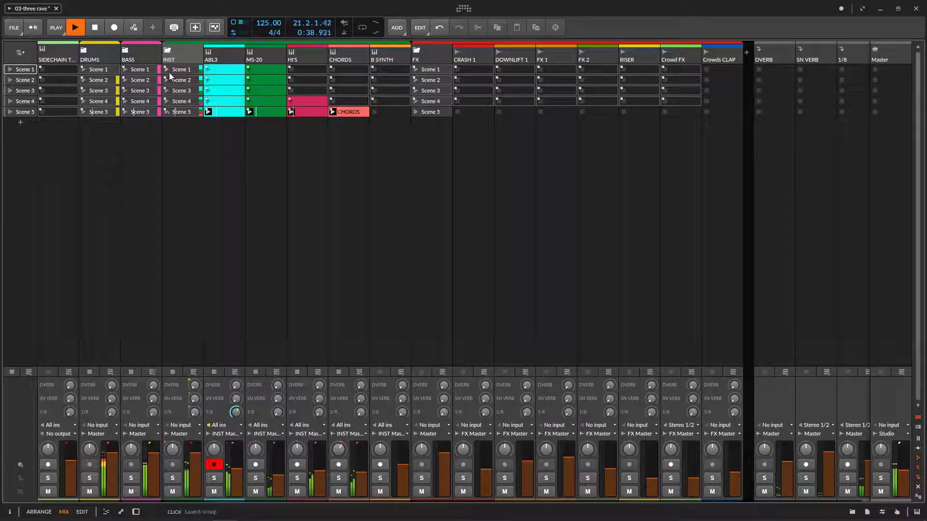
Collapse the INST and FX groups so that only the group tracks remain in the Mix layout during playback.
{"action": "left_click", "coordinate": [167, 50]}
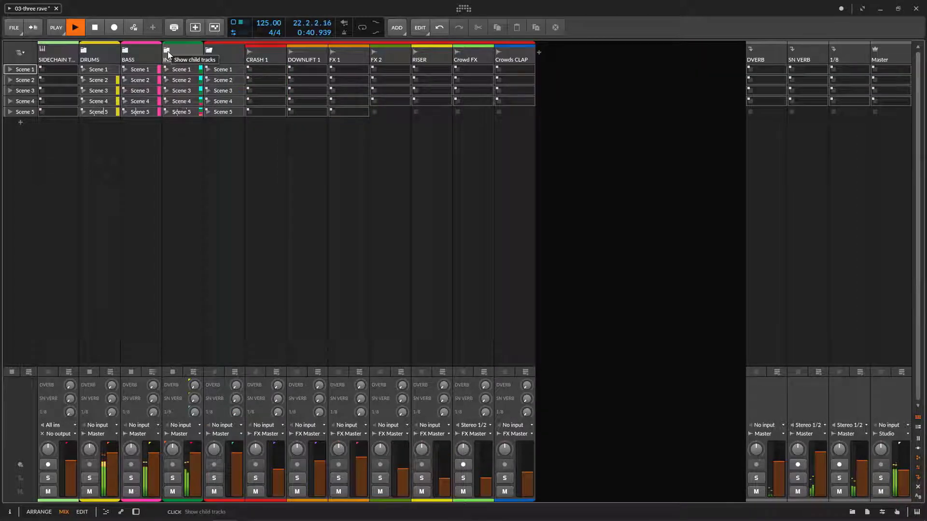
{"action": "left_click", "coordinate": [215, 51]}
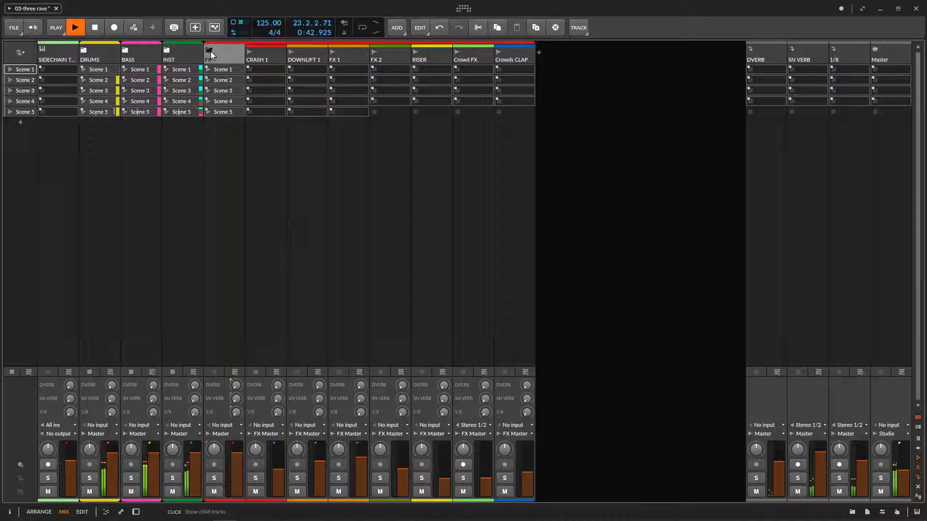
{"action": "left_click", "coordinate": [209, 51]}
{"action": "left_click", "coordinate": [126, 50]}
{"action": "left_click", "coordinate": [128, 54]}
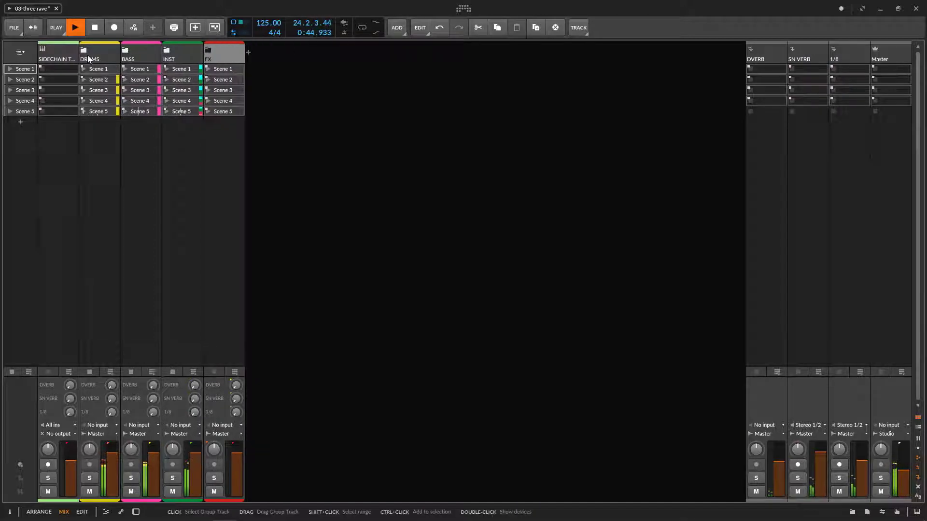
Unfold the DRUMS group to view its tracks, fold it again and stop playback.
{"action": "left_click", "coordinate": [87, 52]}
{"action": "left_click", "coordinate": [85, 50]}
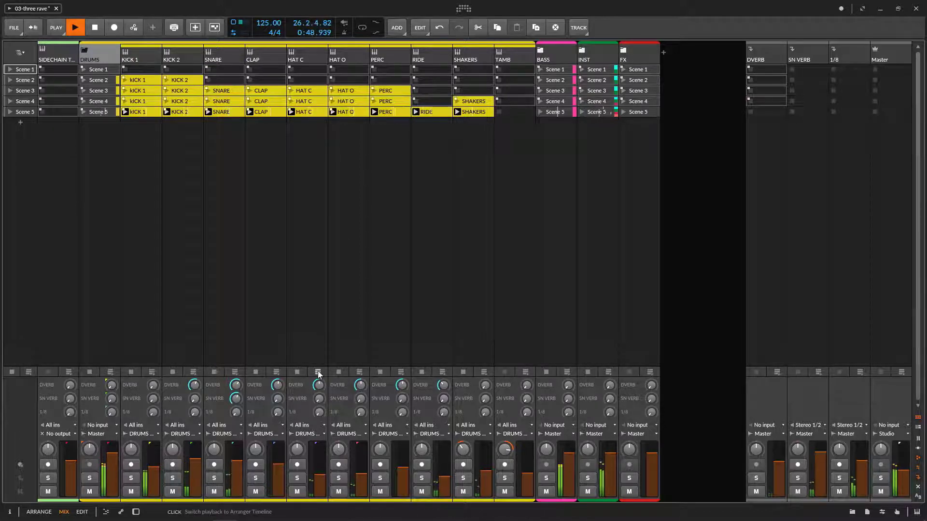
{"action": "left_click", "coordinate": [84, 51]}
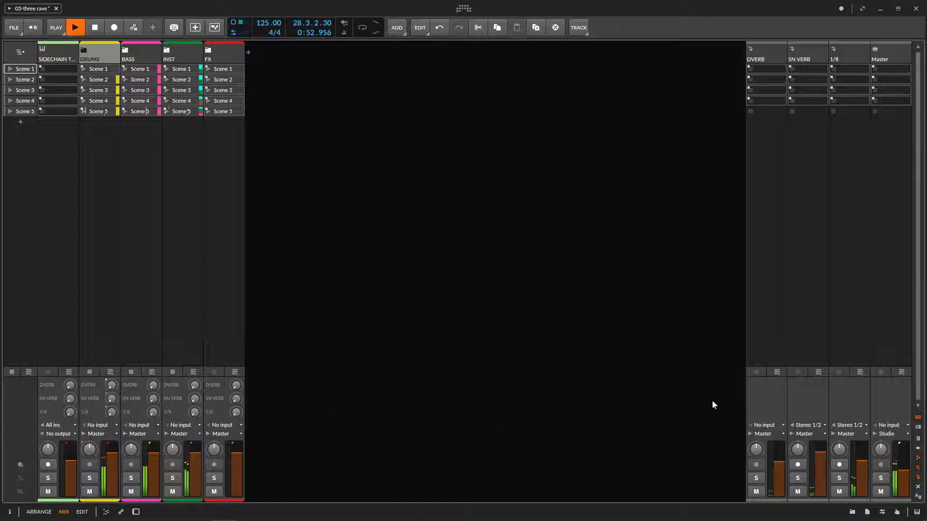
{"action": "key", "text": "space"}
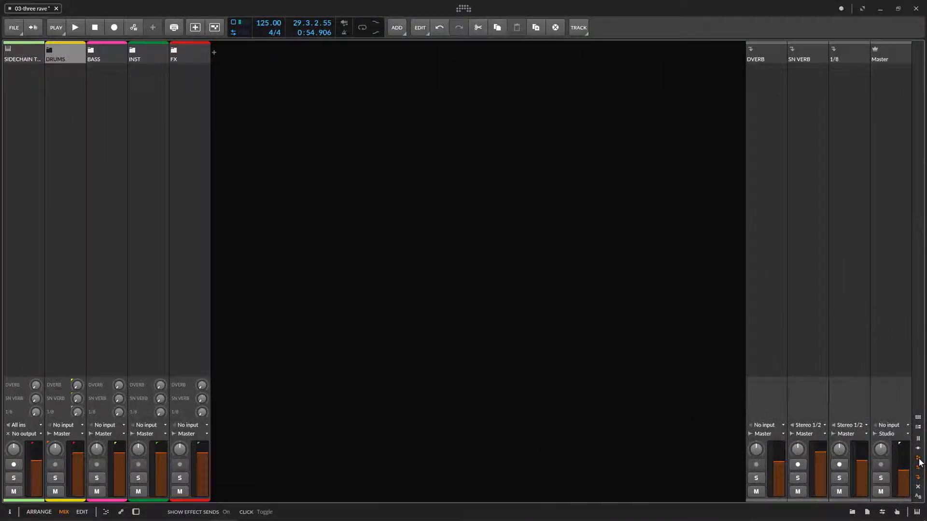
Hide the effect sends, track I/O and FX tracks in the mixer, and play the project briefly.
{"action": "left_click", "coordinate": [900, 390]}
{"action": "left_click", "coordinate": [919, 469]}
{"action": "left_click", "coordinate": [918, 478]}
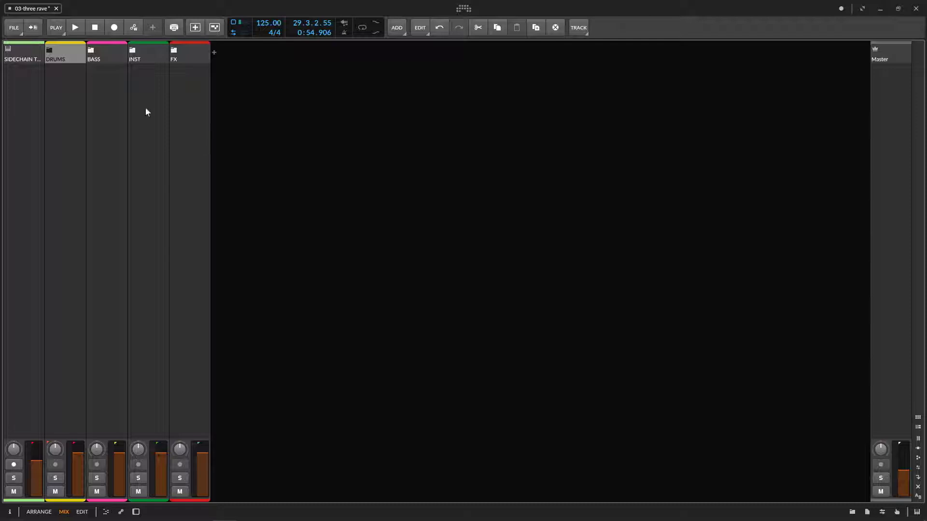
{"action": "left_click", "coordinate": [75, 29]}
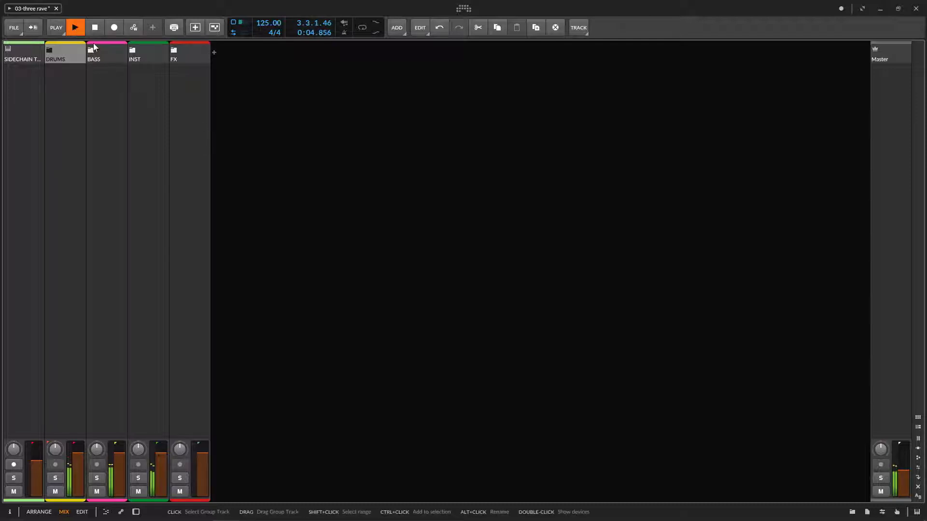
{"action": "left_click", "coordinate": [95, 29]}
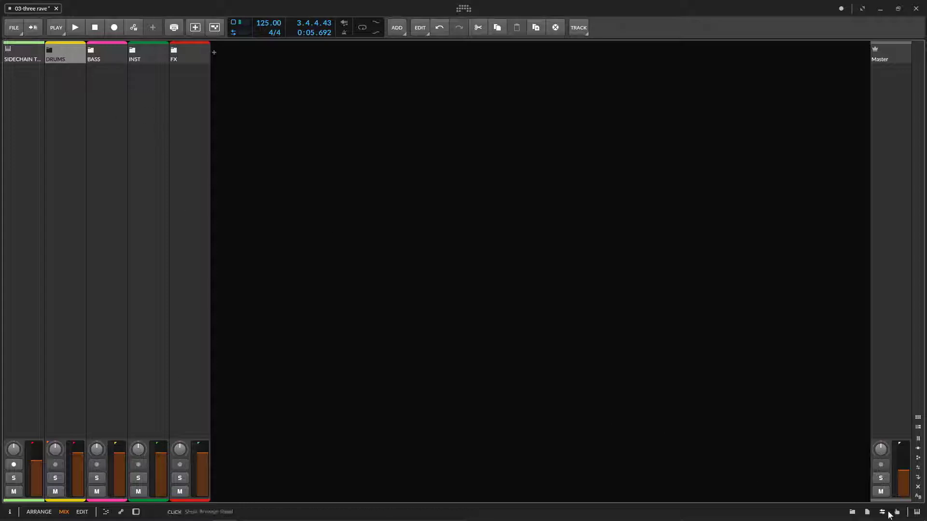
Show the clip launcher with large clips, big meters, devices, sends, track I/O, FX tracks and crossfade settings in the mixer.
{"action": "left_click", "coordinate": [917, 418]}
{"action": "left_click", "coordinate": [918, 427]}
{"action": "left_click", "coordinate": [917, 438]}
{"action": "left_click", "coordinate": [918, 448]}
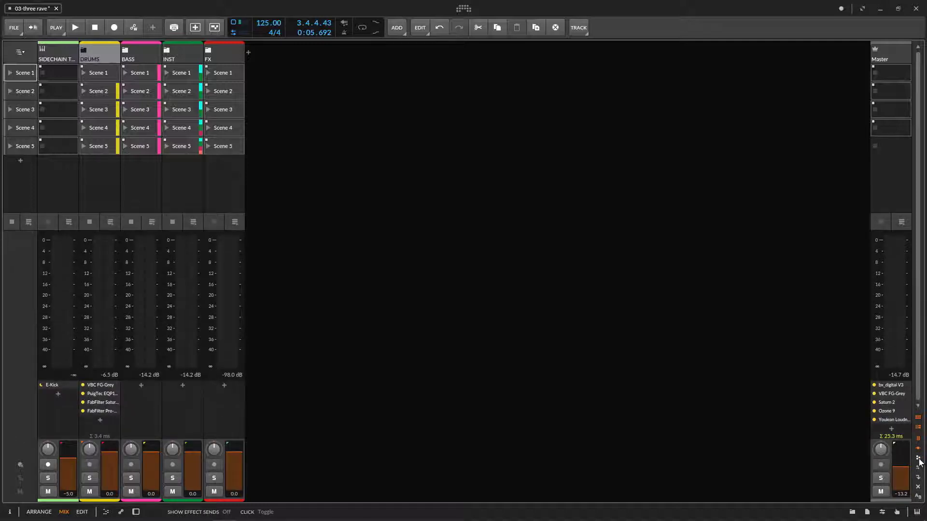
{"action": "left_click", "coordinate": [918, 458]}
{"action": "left_click", "coordinate": [918, 467]}
{"action": "left_click", "coordinate": [918, 477]}
{"action": "left_click", "coordinate": [919, 497]}
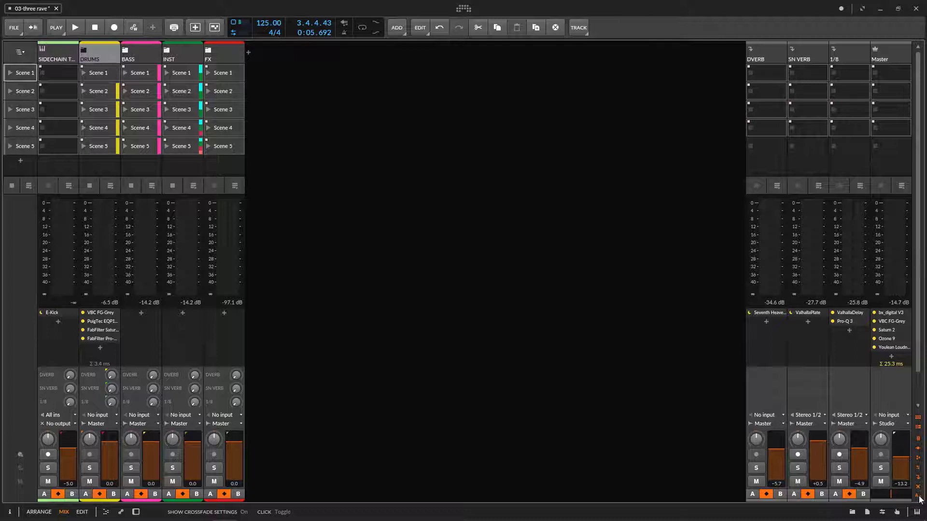
Hide the crossfade settings, FX tracks, track I/O, sends, clip launcher, big meters and devices, leaving only the basic channel strips.
{"action": "left_click", "coordinate": [919, 497]}
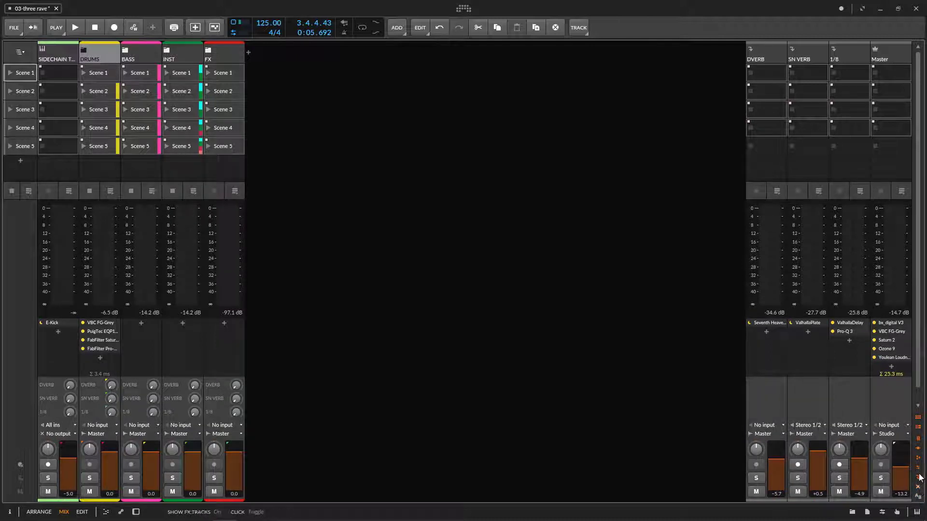
{"action": "left_click", "coordinate": [918, 477]}
{"action": "left_click", "coordinate": [917, 467]}
{"action": "left_click", "coordinate": [918, 457]}
{"action": "left_click", "coordinate": [918, 427]}
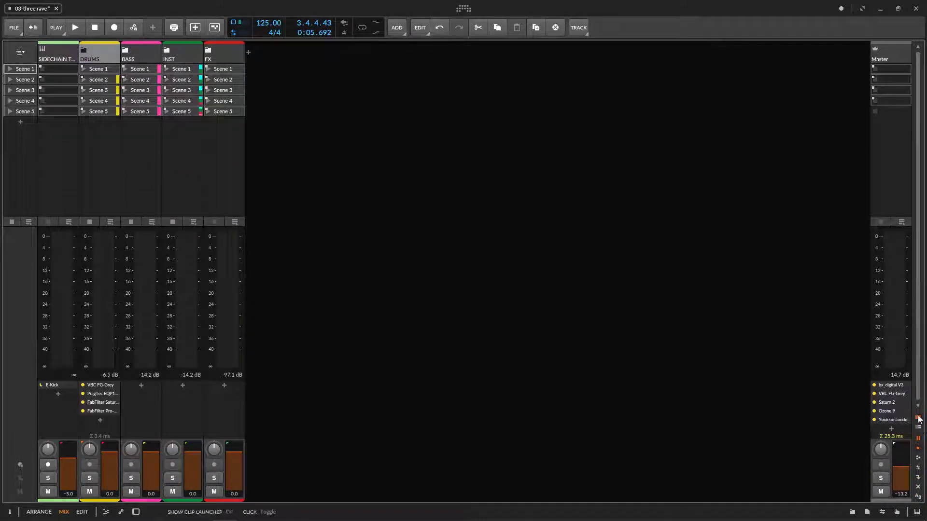
{"action": "left_click", "coordinate": [918, 418]}
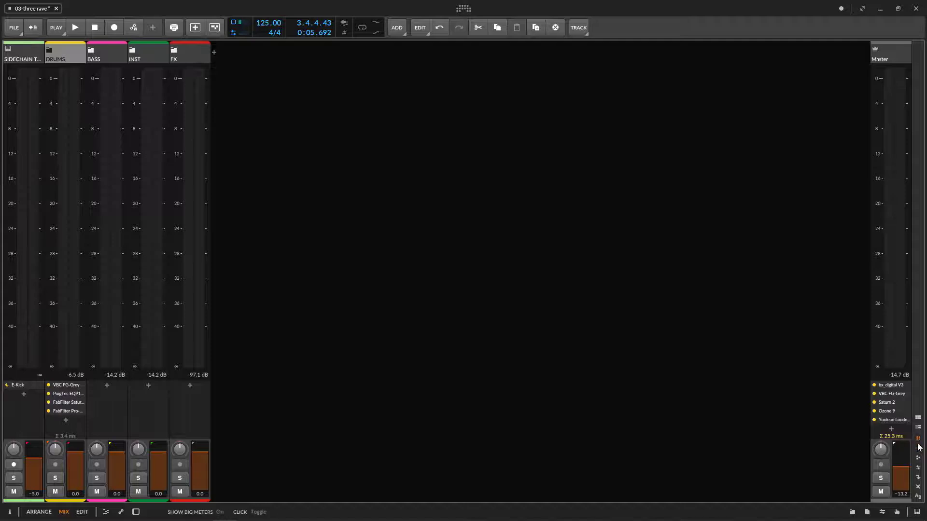
{"action": "left_click", "coordinate": [919, 440]}
{"action": "left_click", "coordinate": [918, 448]}
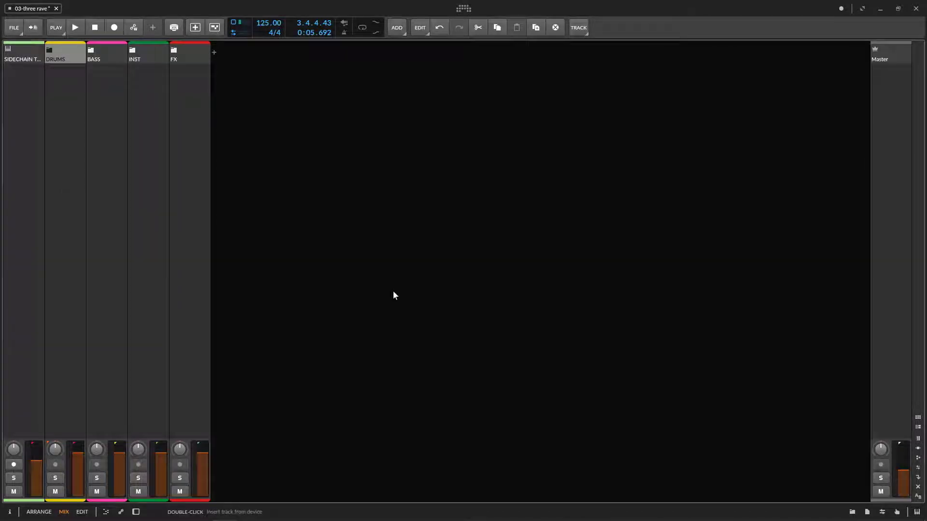
Show the clip launcher in the Mix layout and hide it again.
{"action": "right_click", "coordinate": [385, 284]}
{"action": "left_click", "coordinate": [327, 205]}
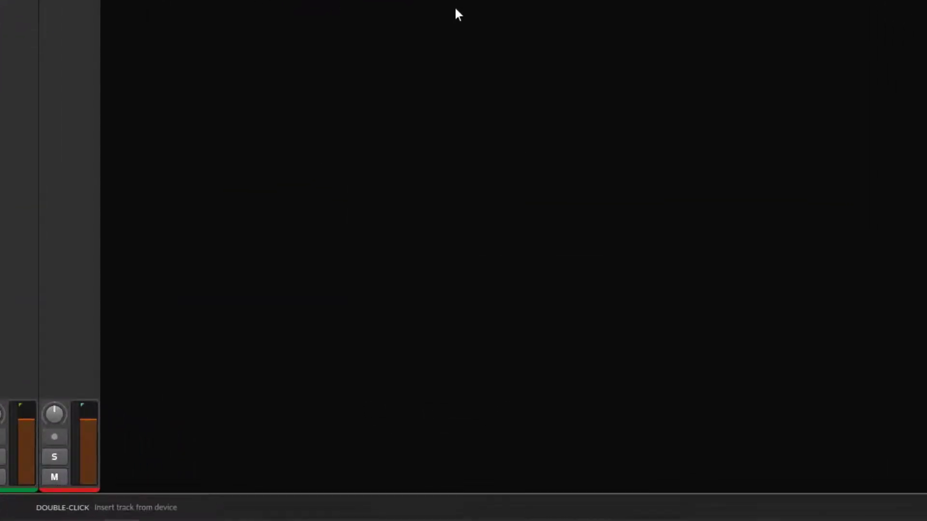
{"action": "right_click", "coordinate": [377, 1]}
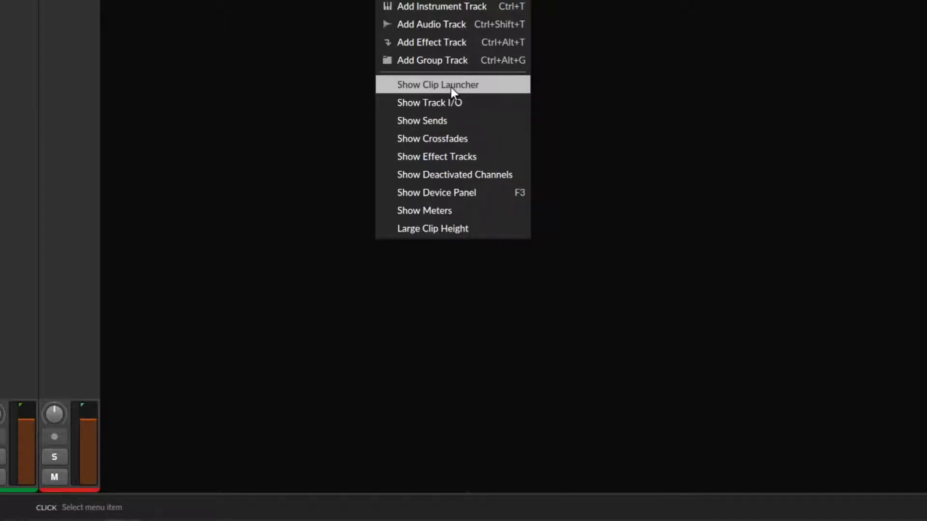
{"action": "left_click", "coordinate": [450, 89]}
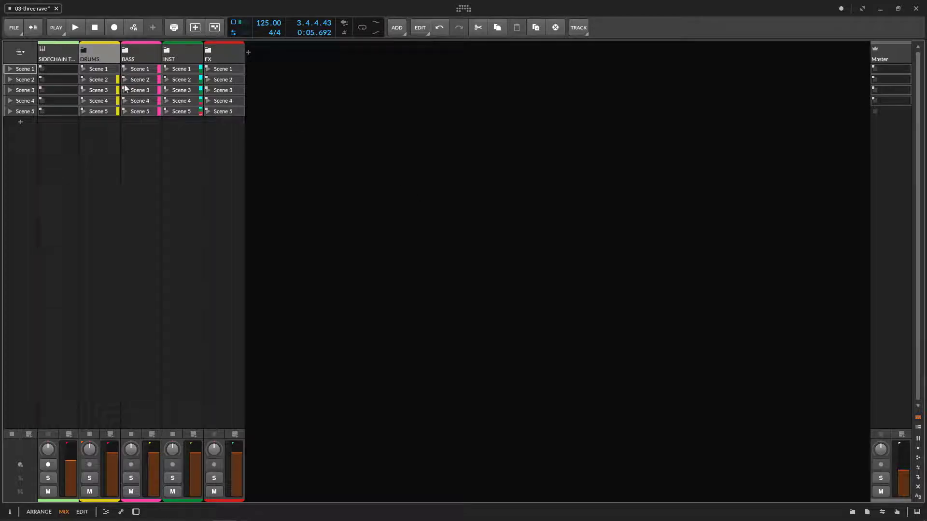
{"action": "right_click", "coordinate": [372, 151]}
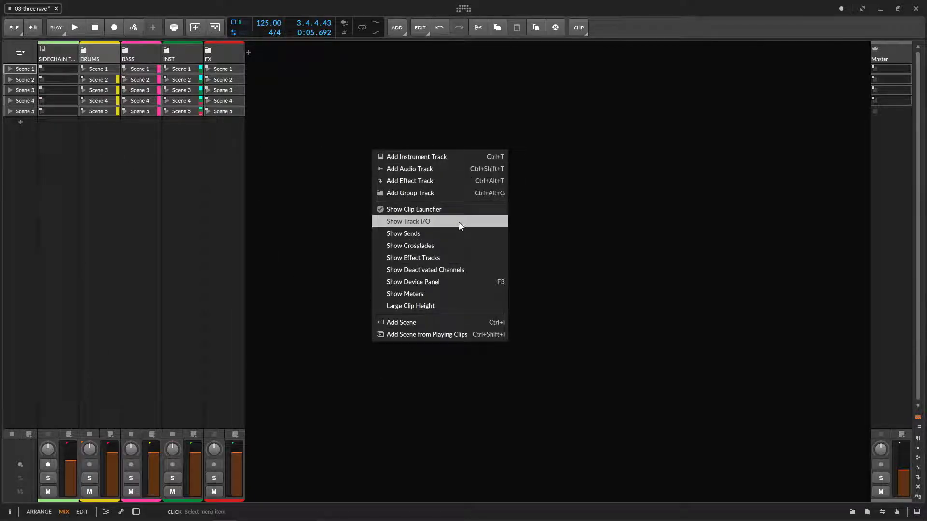
{"action": "left_click", "coordinate": [415, 209]}
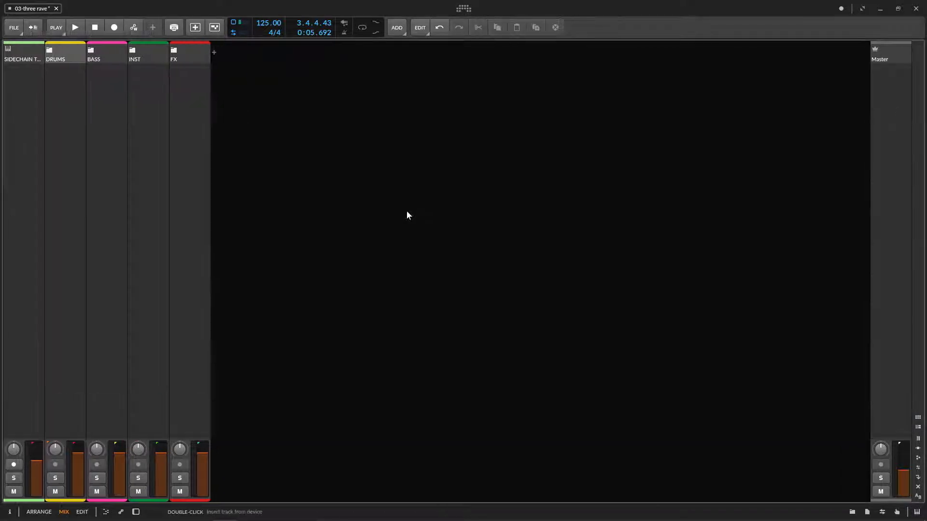
Show track I/O, sends, effect tracks and deactivated channels in the mixer.
{"action": "right_click", "coordinate": [388, 230]}
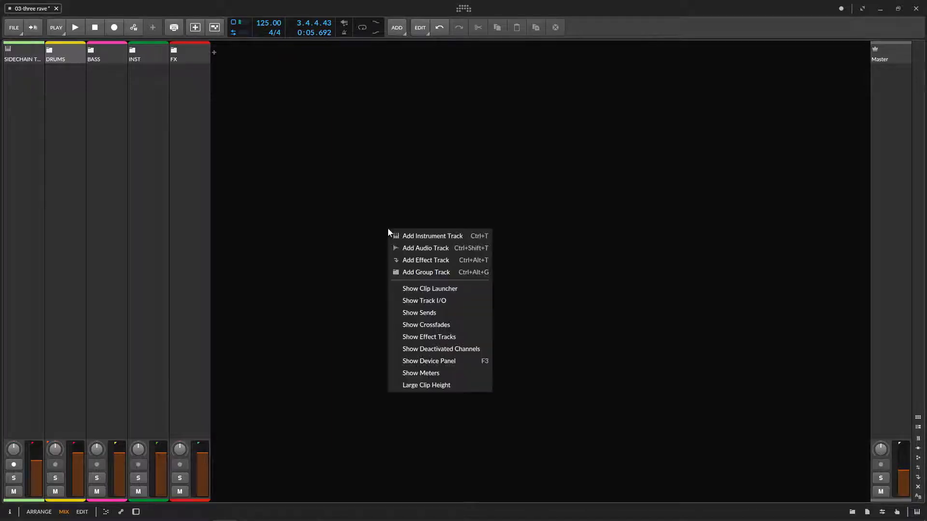
{"action": "left_click", "coordinate": [456, 304]}
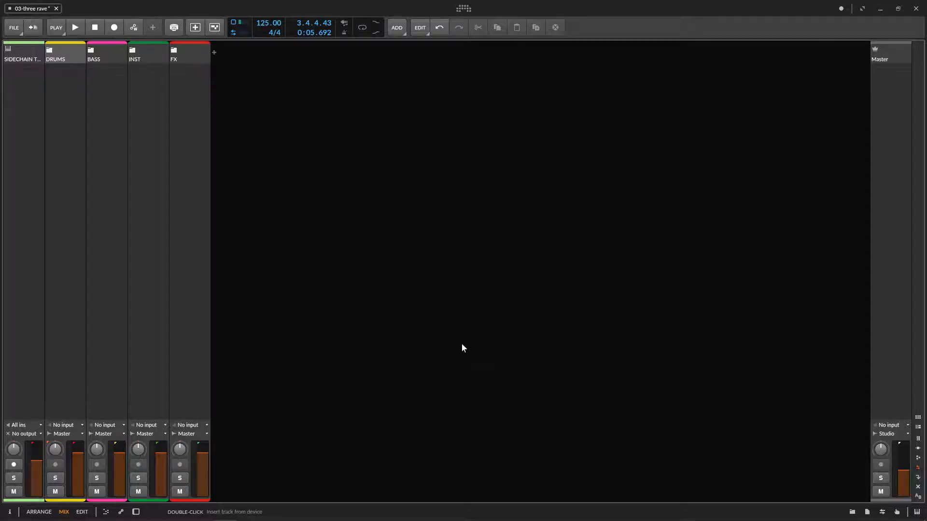
{"action": "right_click", "coordinate": [419, 250]}
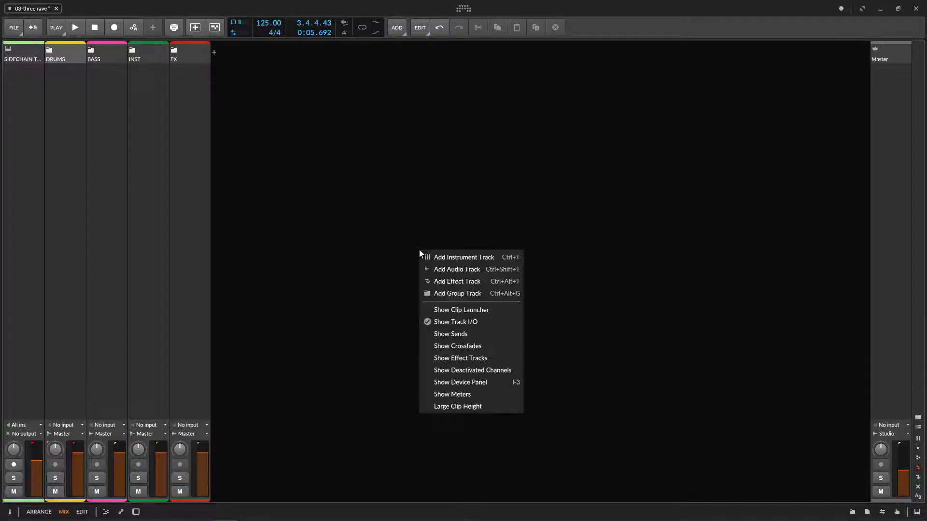
{"action": "left_click", "coordinate": [498, 332]}
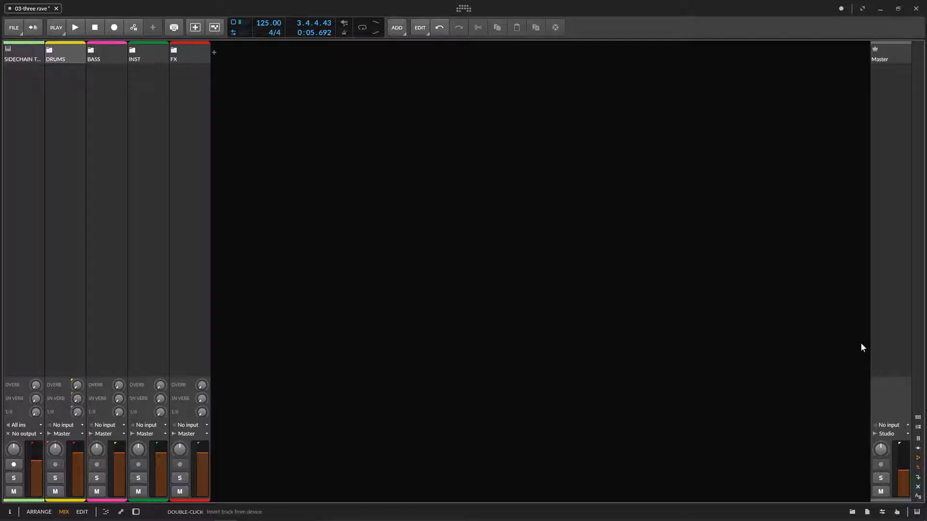
{"action": "right_click", "coordinate": [488, 248]}
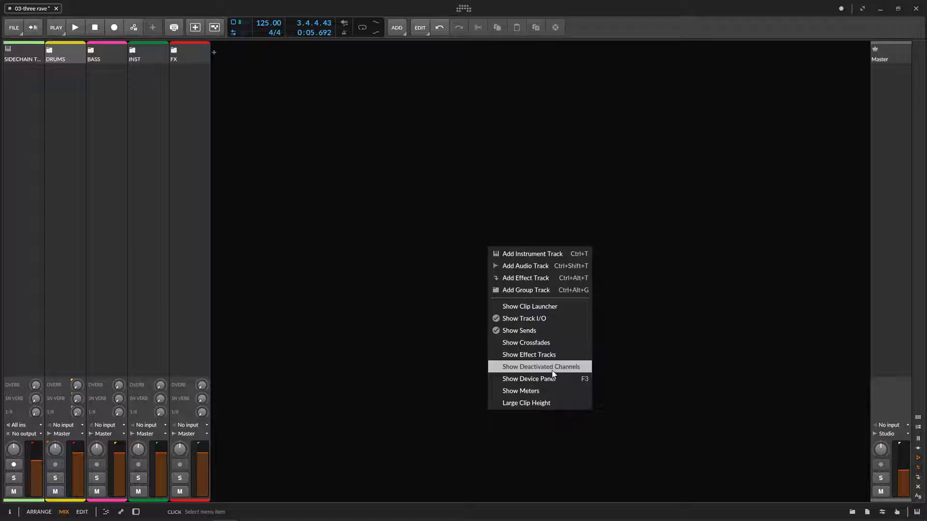
{"action": "left_click", "coordinate": [542, 355]}
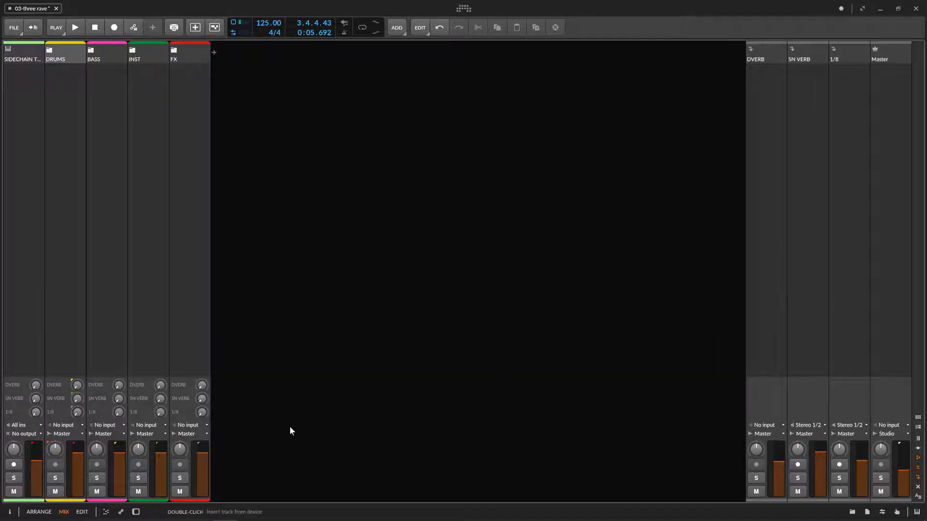
{"action": "right_click", "coordinate": [306, 249]}
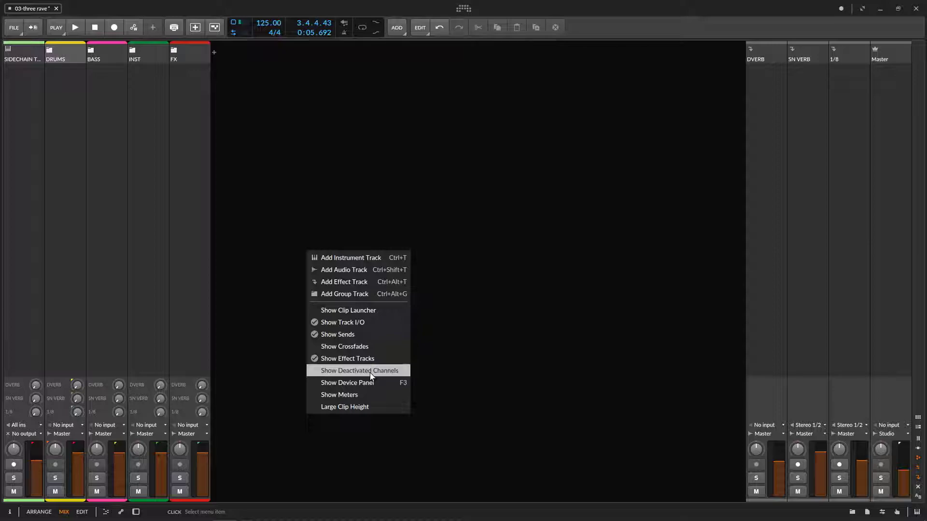
{"action": "left_click", "coordinate": [370, 371]}
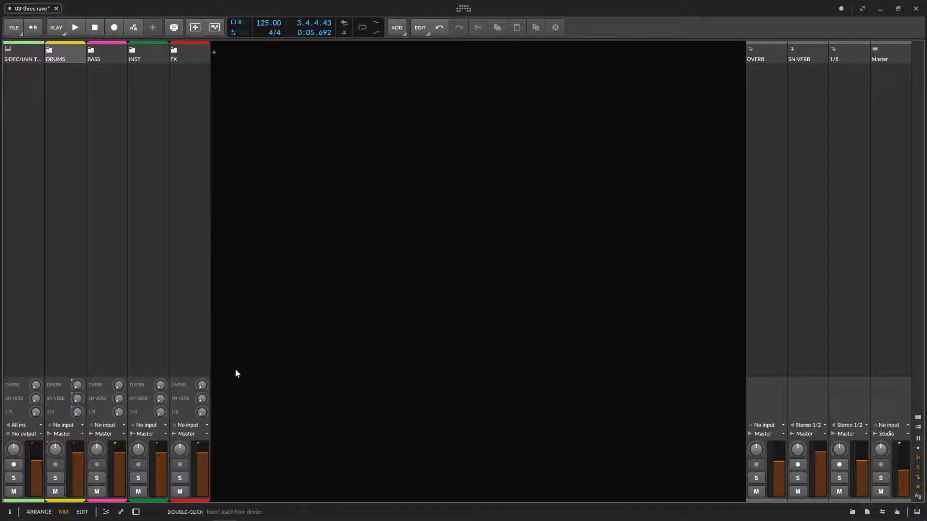
Deactivate the SIDECHAIN TRIGGER track in the Arrange layout.
{"action": "left_click", "coordinate": [852, 511]}
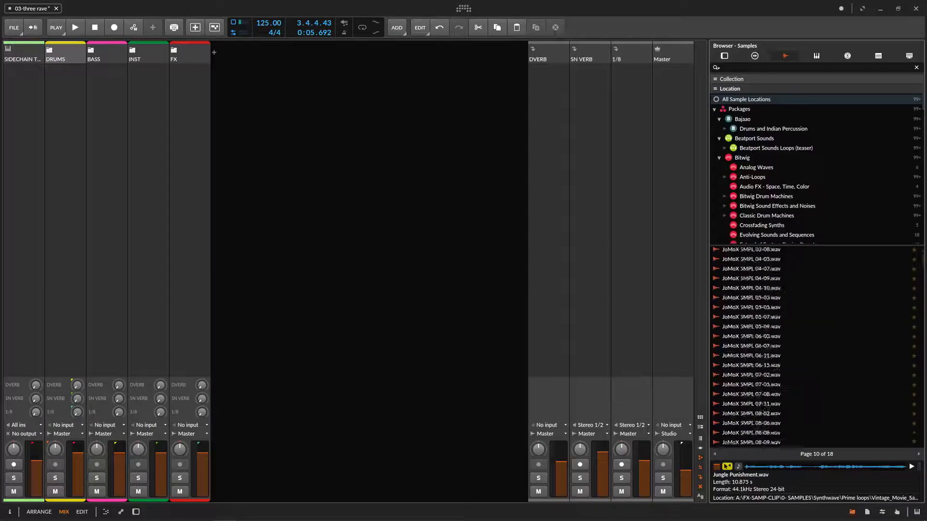
{"action": "left_click", "coordinate": [852, 512]}
{"action": "left_click", "coordinate": [39, 512]}
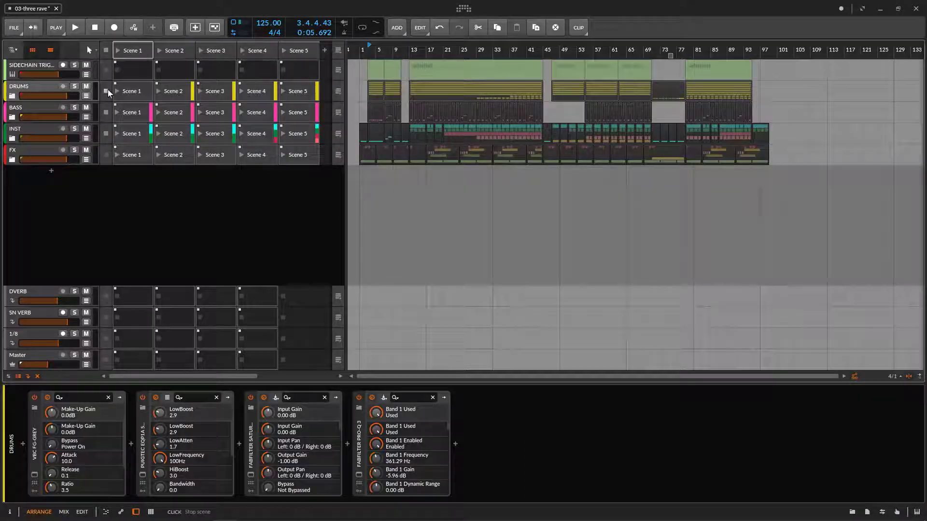
{"action": "left_click", "coordinate": [51, 73]}
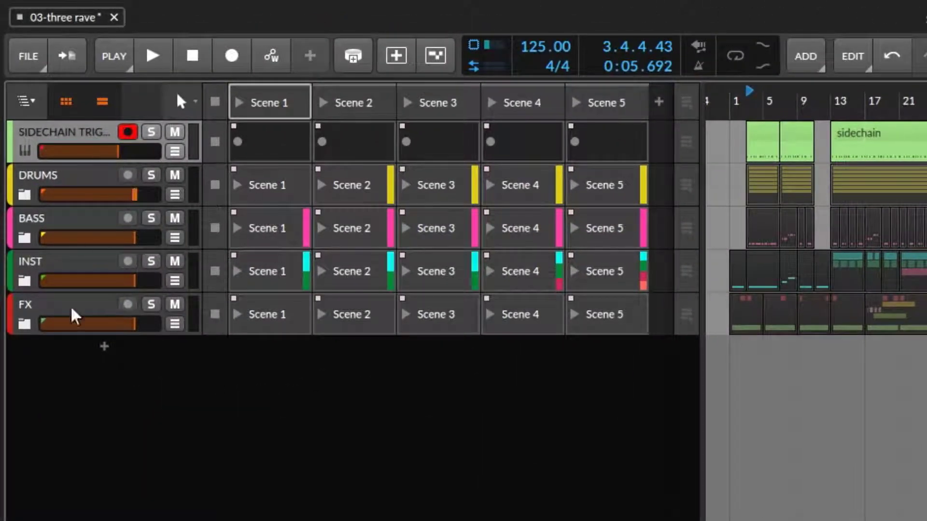
{"action": "right_click", "coordinate": [97, 139]}
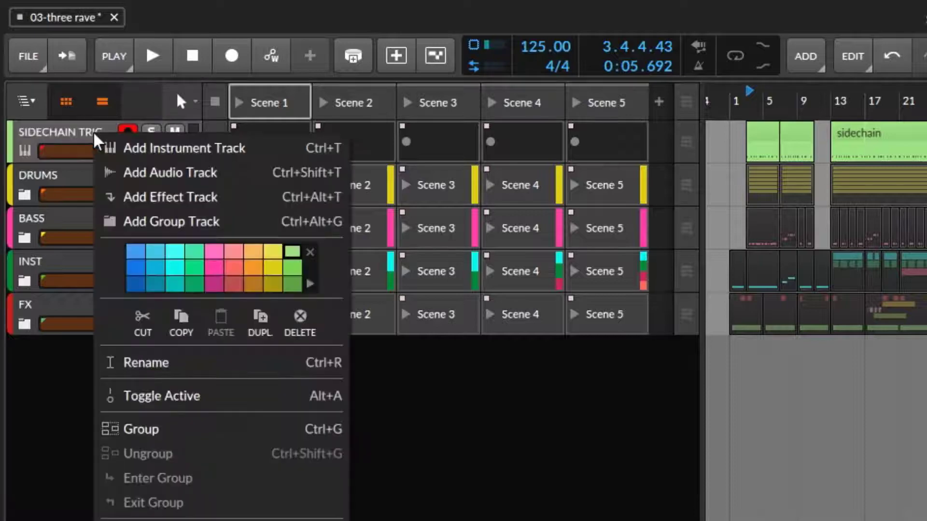
{"action": "left_click", "coordinate": [220, 403]}
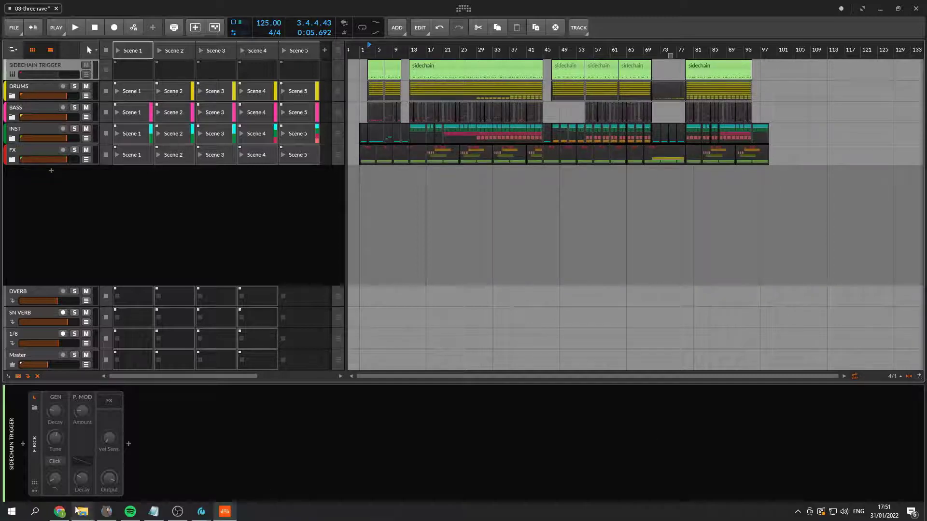
Return to the Mix layout, hide the deactivated channels and show them again.
{"action": "left_click", "coordinate": [64, 513]}
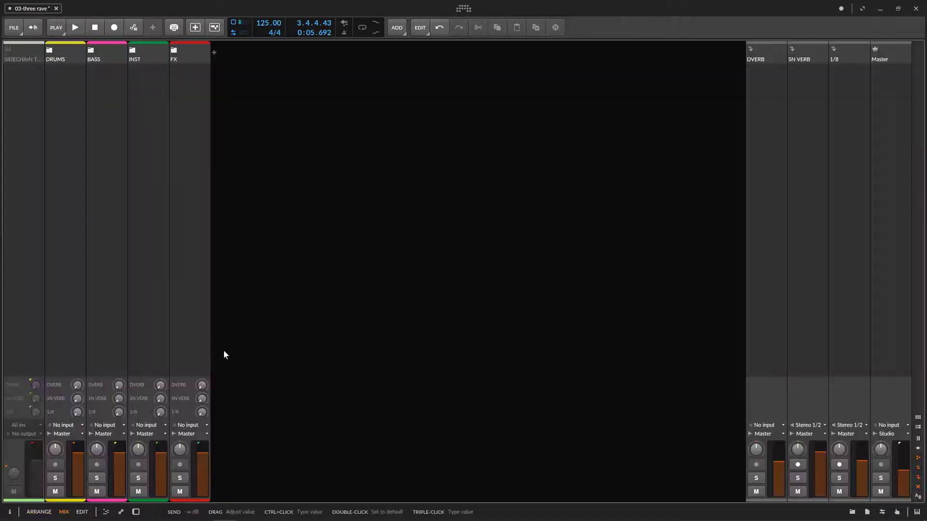
{"action": "right_click", "coordinate": [412, 235]}
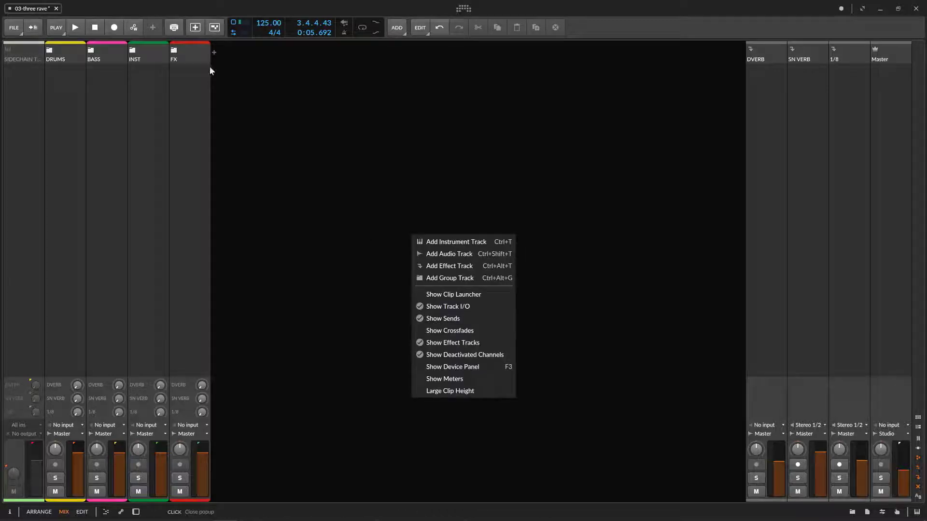
{"action": "left_click", "coordinate": [450, 356]}
{"action": "right_click", "coordinate": [328, 248]}
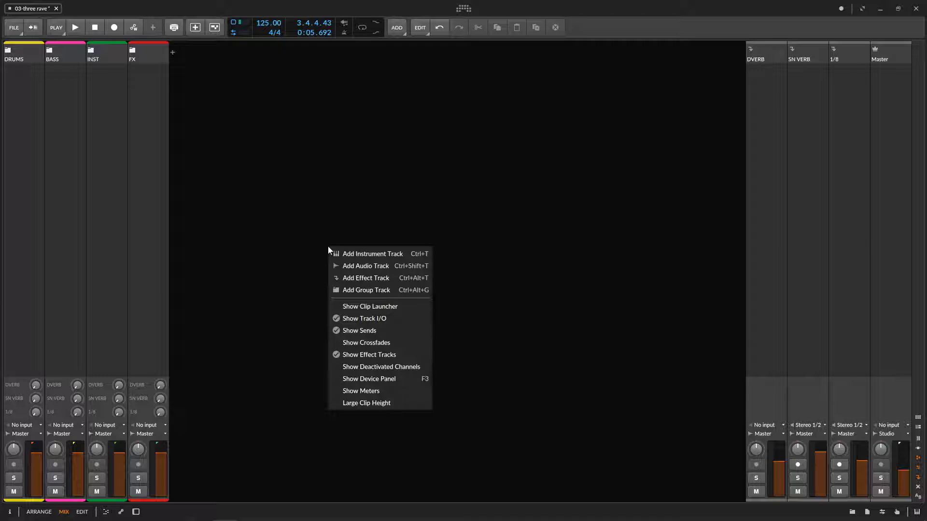
{"action": "left_click", "coordinate": [308, 212]}
{"action": "right_click", "coordinate": [315, 211]}
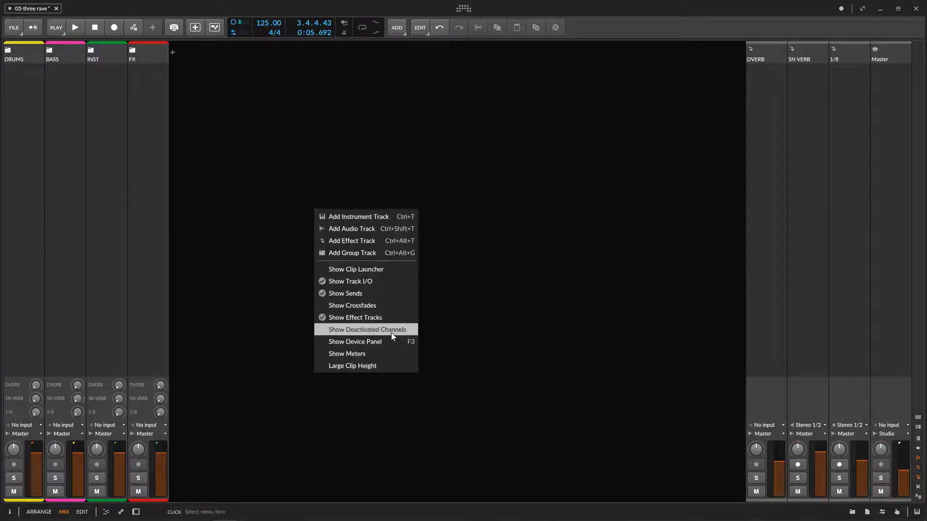
{"action": "left_click", "coordinate": [391, 334]}
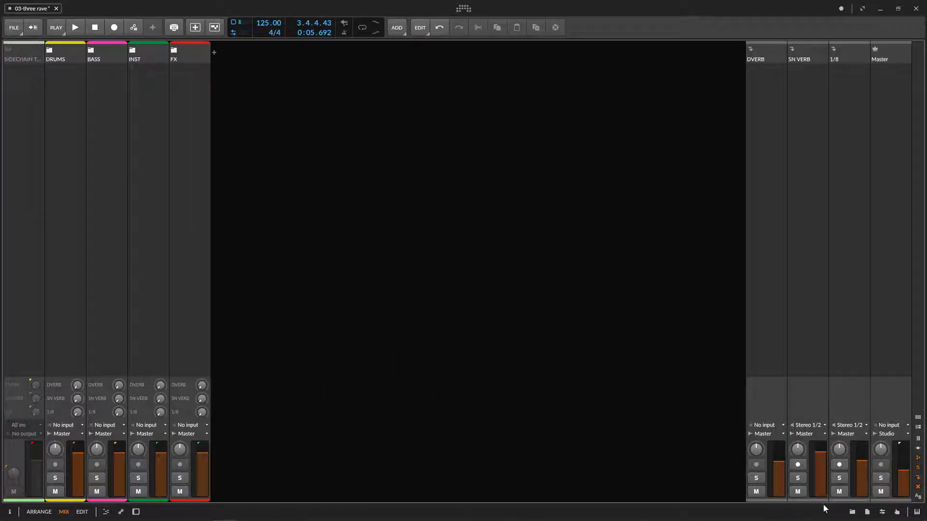
Reactivate the SIDECHAIN TRIGGER track in the Arrange layout.
{"action": "left_click", "coordinate": [39, 512]}
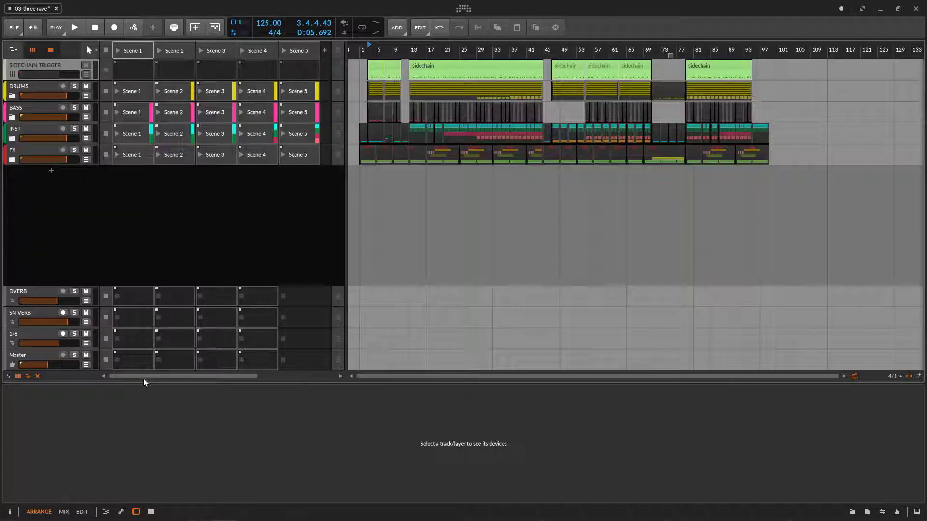
{"action": "right_click", "coordinate": [55, 66]}
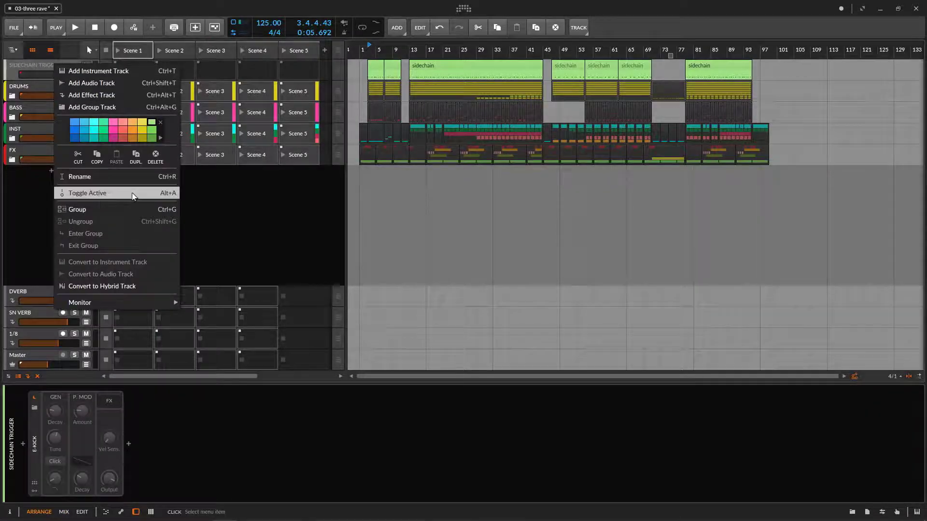
{"action": "left_click", "coordinate": [98, 197]}
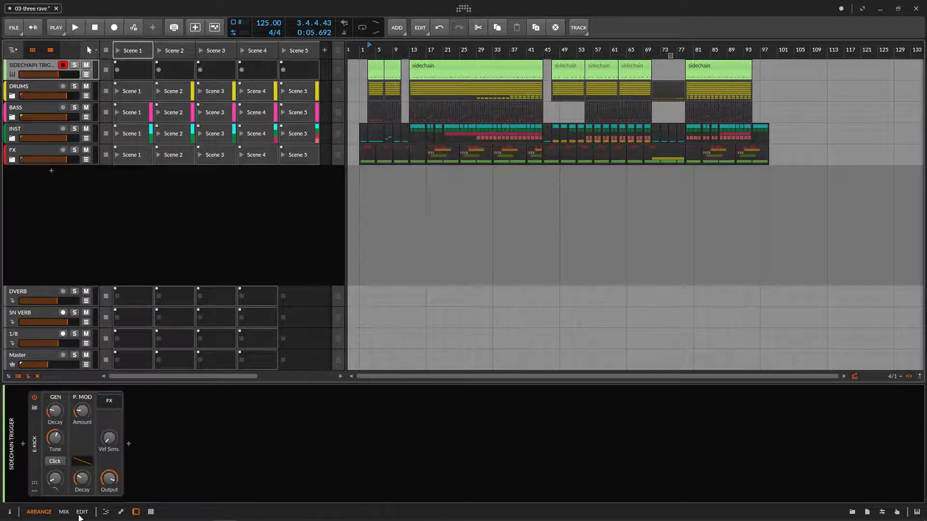
Show the device panel in the Mix layout, then open and close the DRUMS channel's VBC FG-Grey plug-in window.
{"action": "left_click", "coordinate": [64, 513]}
{"action": "right_click", "coordinate": [387, 219]}
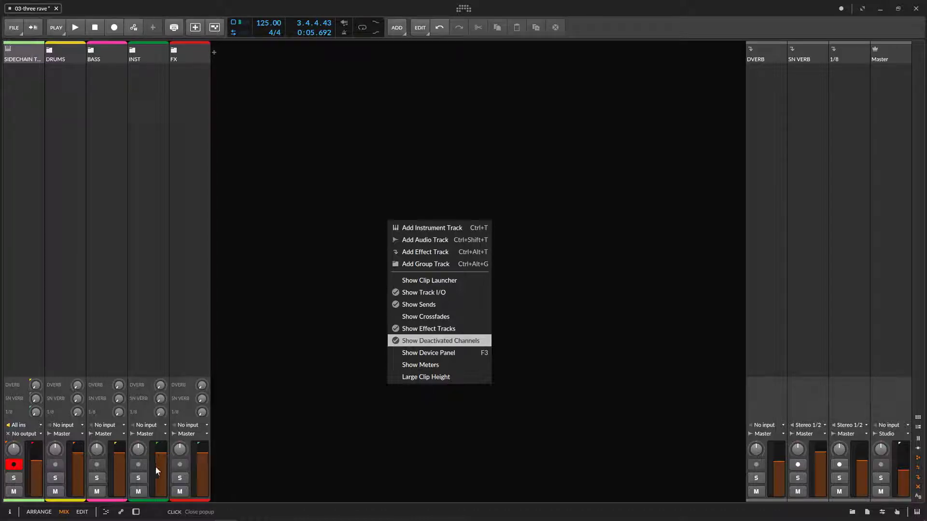
{"action": "left_click", "coordinate": [445, 353]}
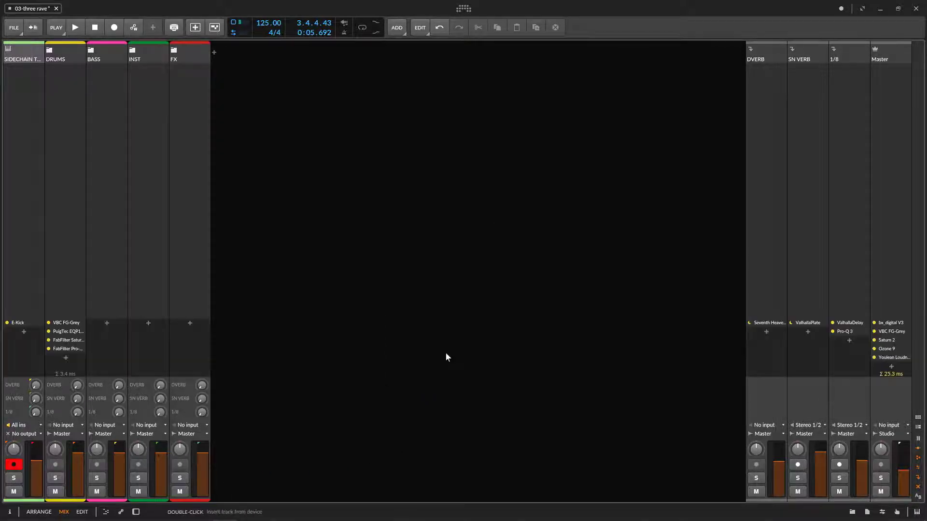
{"action": "left_click", "coordinate": [81, 324]}
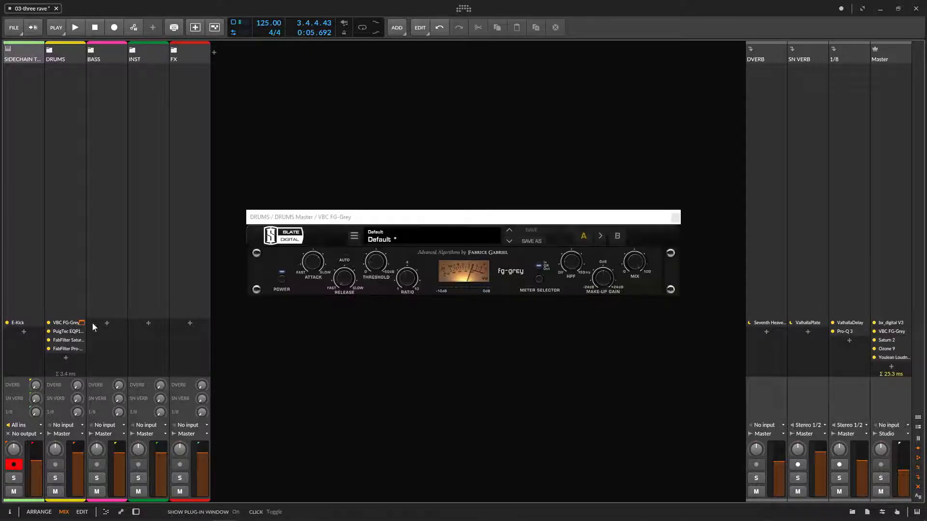
{"action": "left_click", "coordinate": [675, 218]}
Expand the DRUMS and INST groups in the mixer to show their child tracks.
{"action": "left_click", "coordinate": [50, 50]}
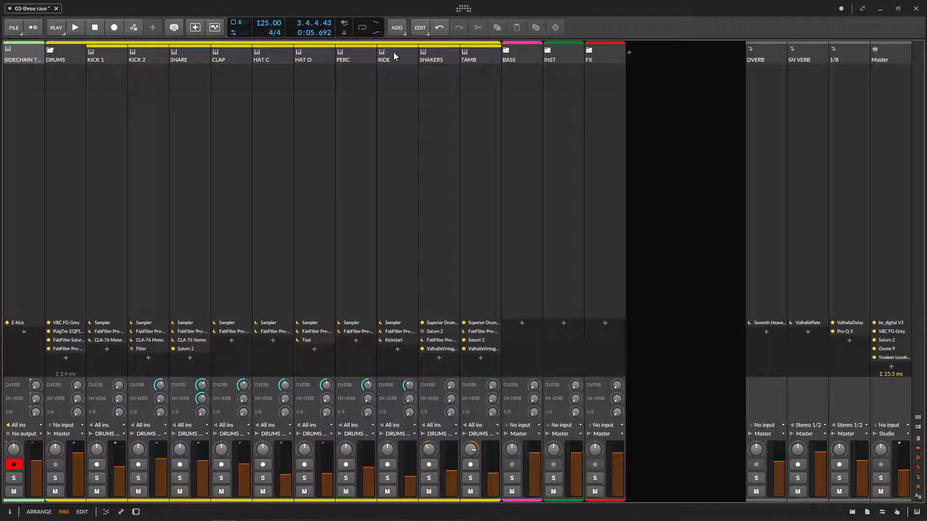
{"action": "left_click", "coordinate": [54, 52]}
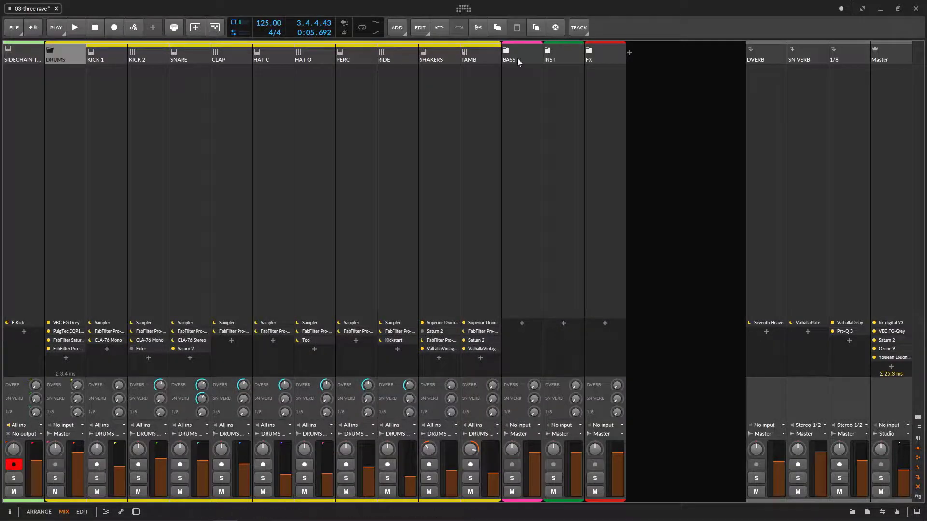
{"action": "left_click", "coordinate": [548, 50]}
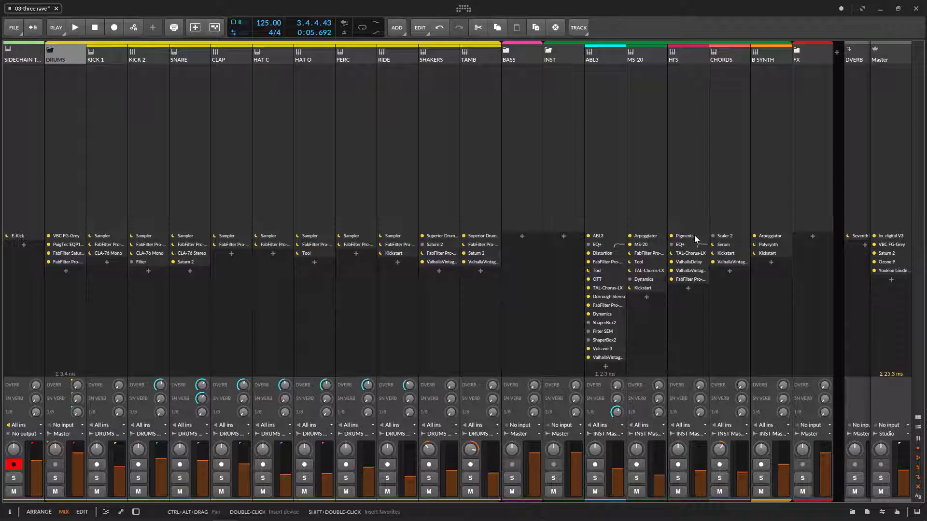
Show the large level meters in the mixer and start playback.
{"action": "right_click", "coordinate": [837, 160]}
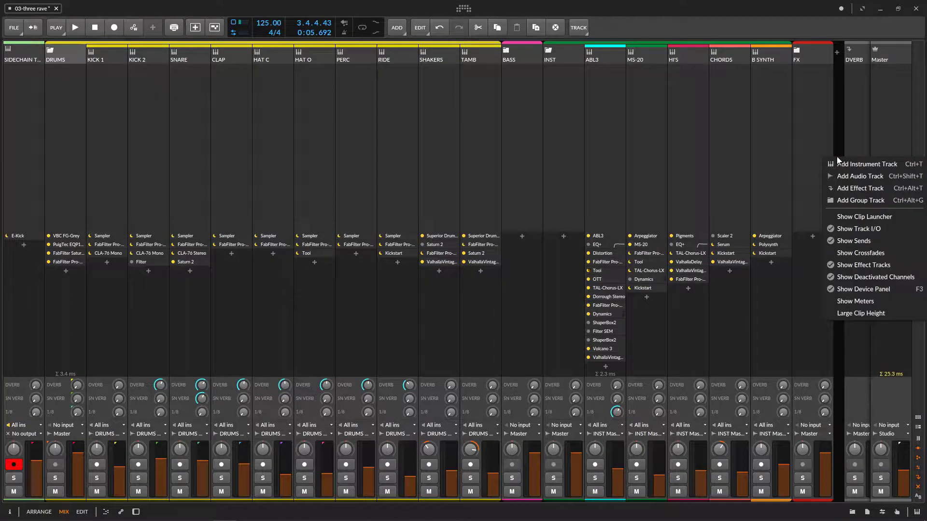
{"action": "left_click", "coordinate": [875, 301]}
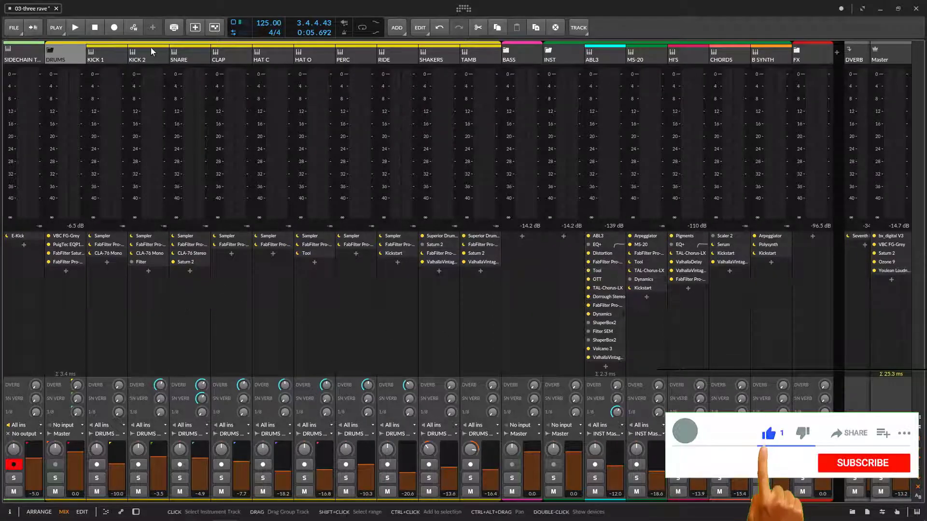
{"action": "left_click", "coordinate": [76, 28]}
{"action": "left_click", "coordinate": [76, 28]}
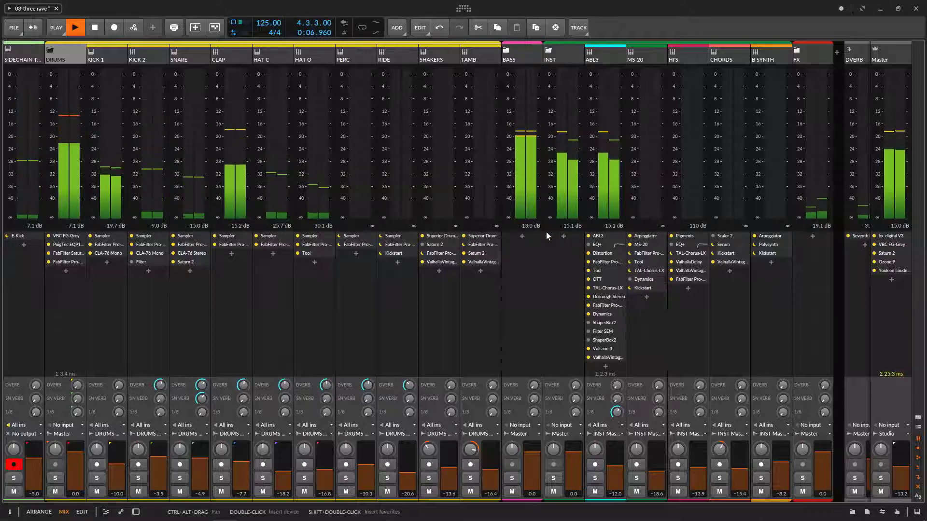
View the track meters in the Arrange layout during playback and return to the Mix layout.
{"action": "right_click", "coordinate": [840, 193]}
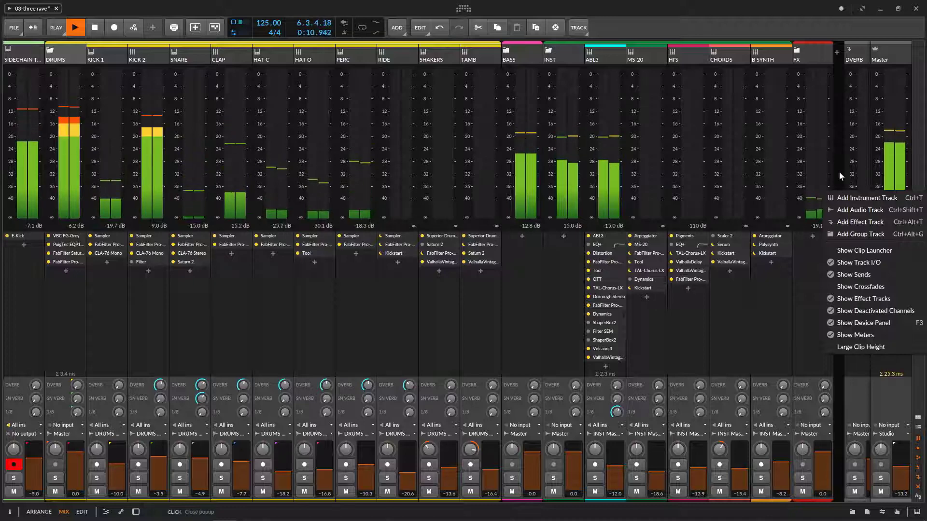
{"action": "left_click", "coordinate": [839, 176]}
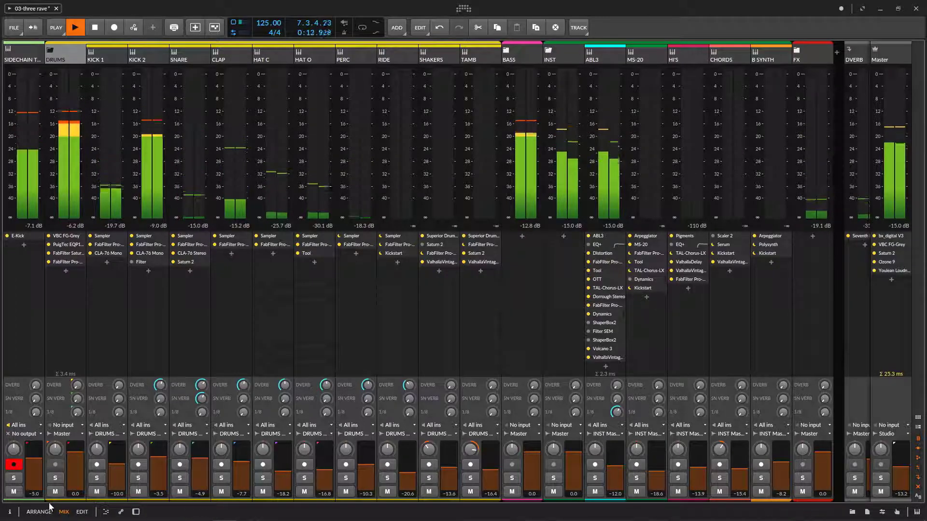
{"action": "key", "text": "alt+1"}
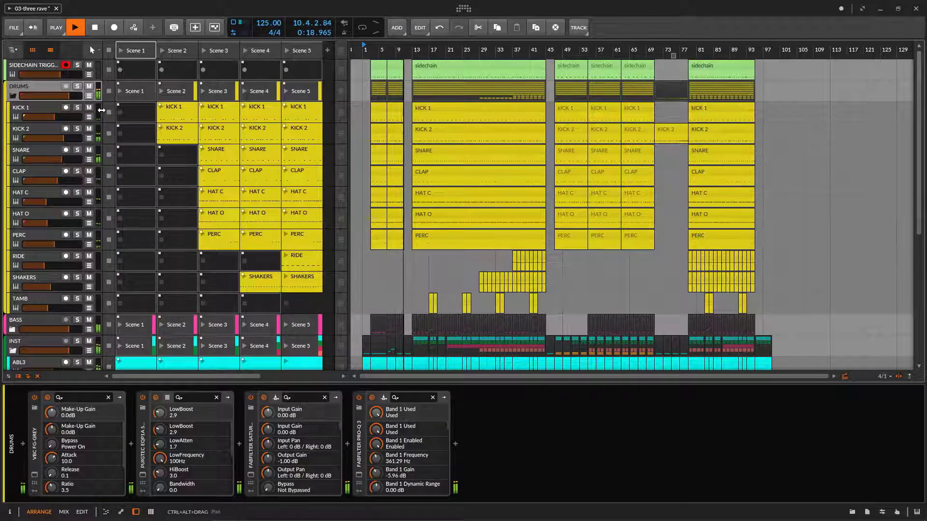
{"action": "left_click", "coordinate": [64, 512]}
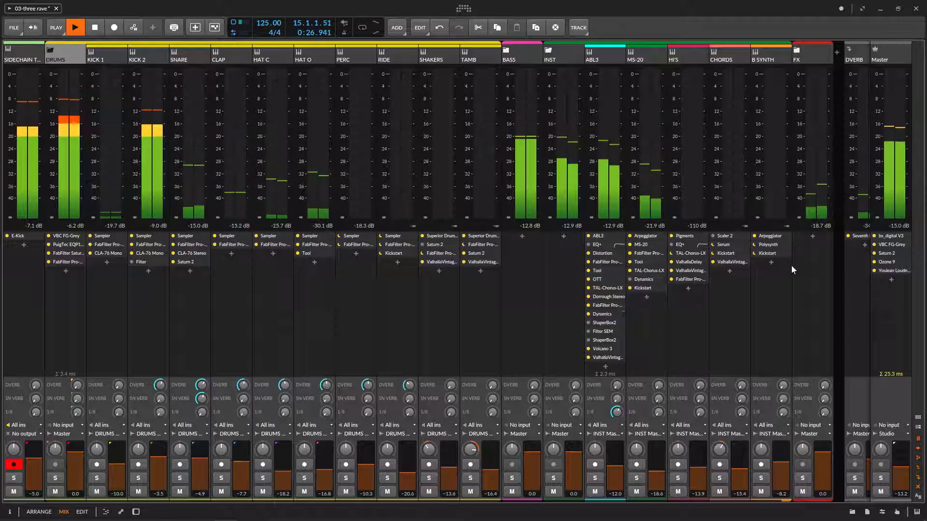
Enable Large Clip Height and show the clip launcher in the mixer.
{"action": "right_click", "coordinate": [843, 248]}
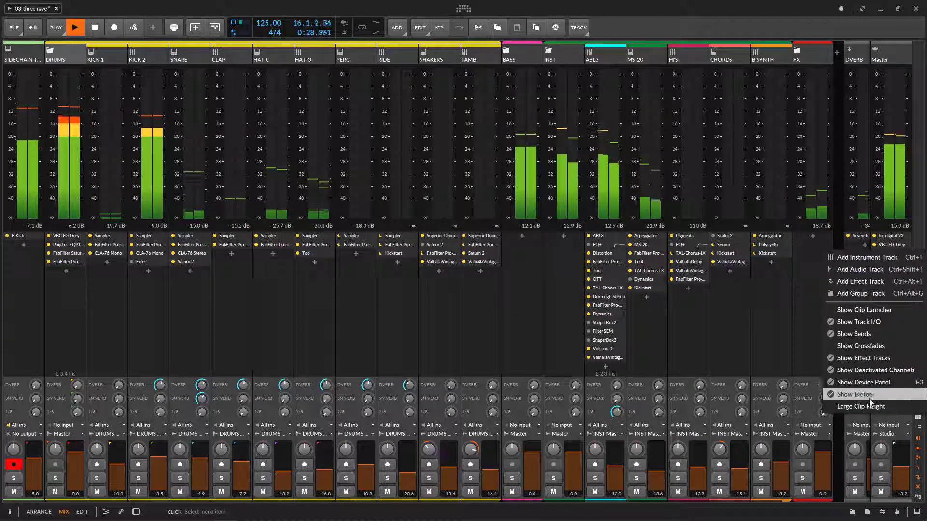
{"action": "left_click", "coordinate": [841, 405]}
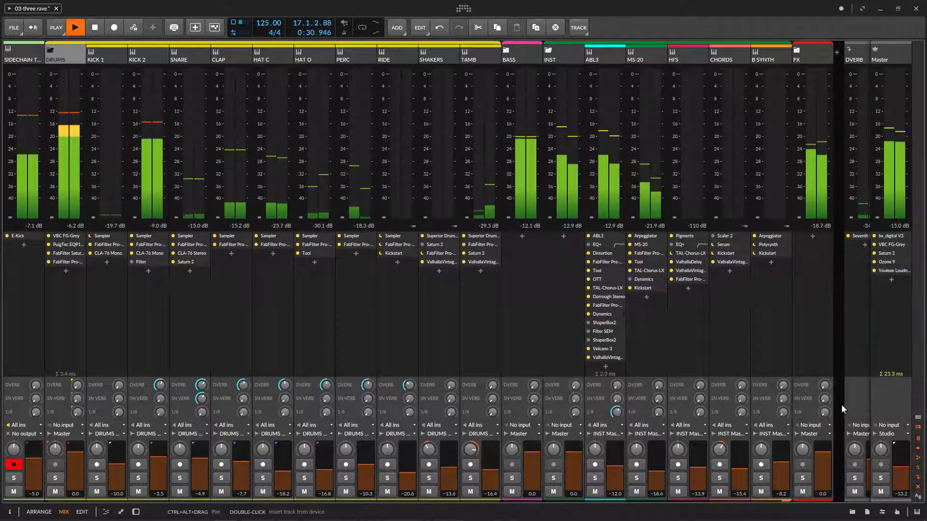
{"action": "right_click", "coordinate": [839, 349]}
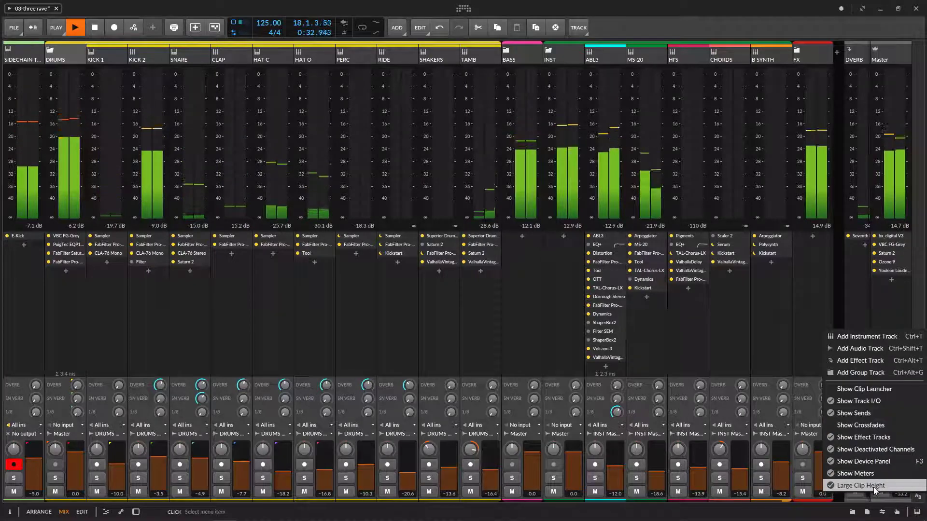
{"action": "left_click", "coordinate": [845, 389]}
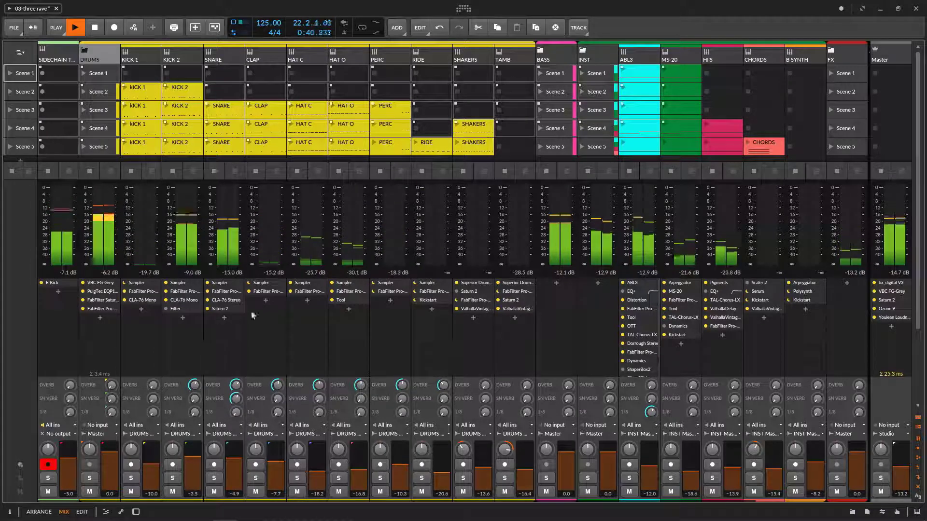
Hide the effect tracks, track I/O and sends in the mixer.
{"action": "right_click", "coordinate": [868, 327]}
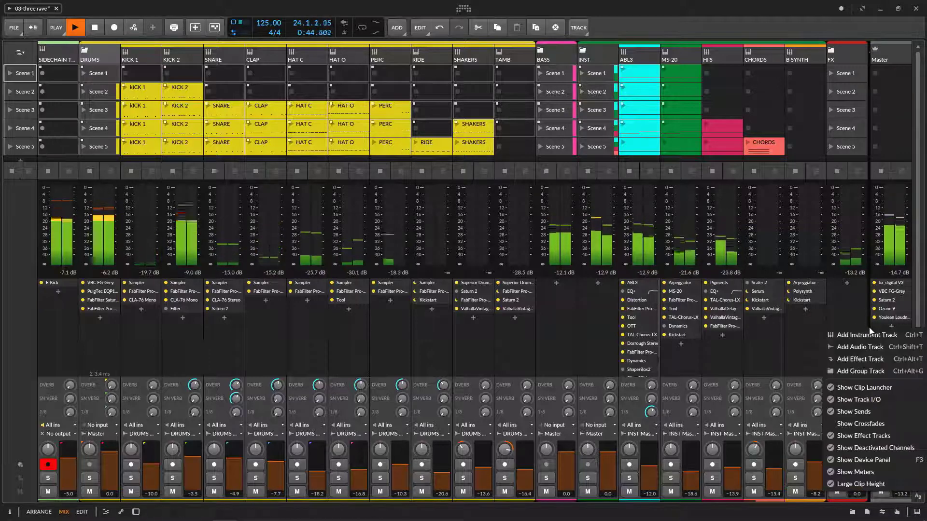
{"action": "left_click", "coordinate": [859, 436]}
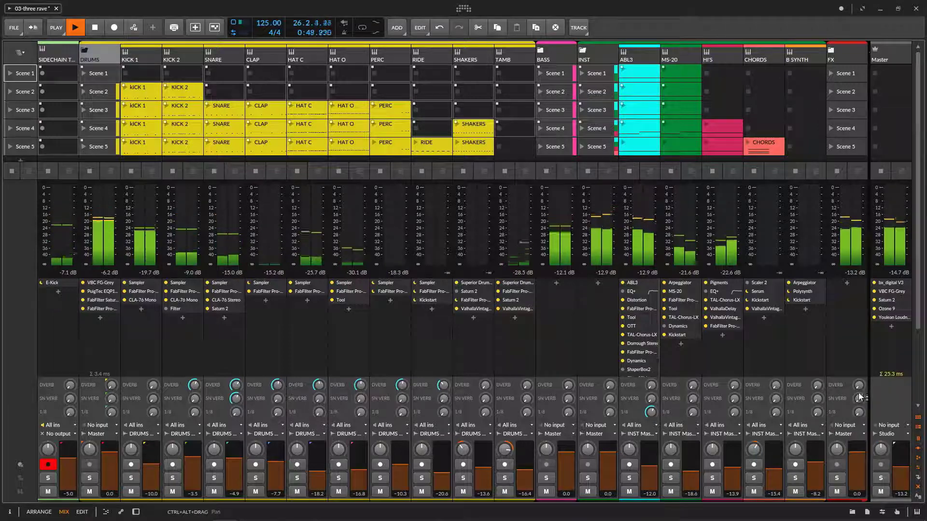
{"action": "right_click", "coordinate": [871, 349]}
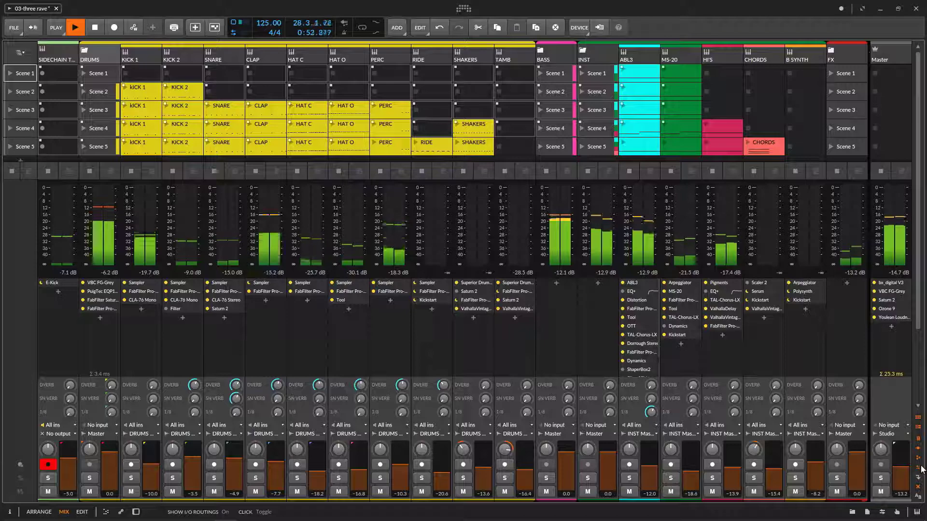
{"action": "left_click", "coordinate": [919, 468]}
{"action": "left_click", "coordinate": [919, 458]}
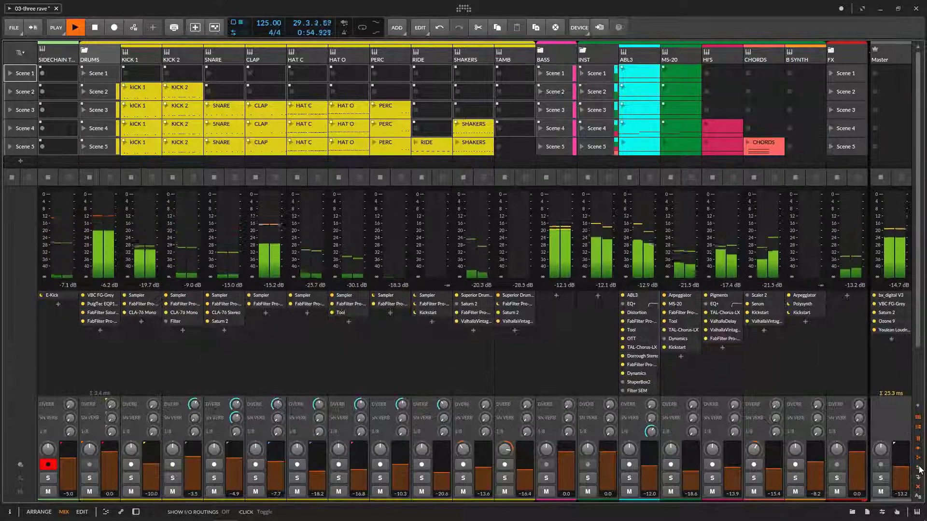
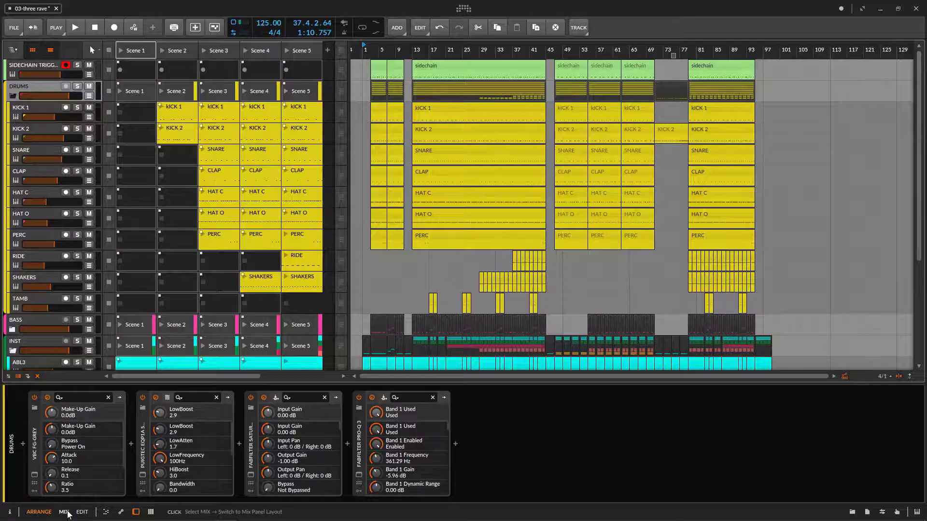
Collapse the INST group in the Mix layout and show the crossfade controls.
{"action": "left_click", "coordinate": [64, 513]}
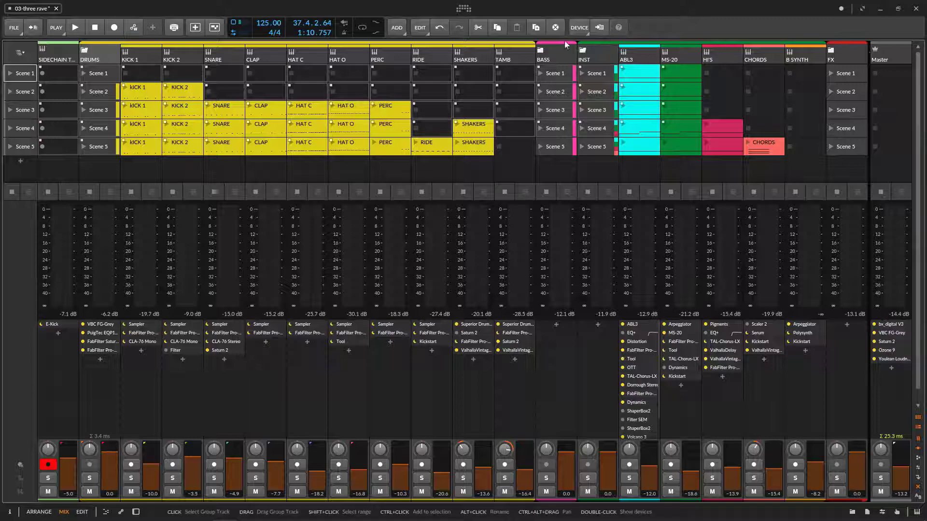
{"action": "left_click", "coordinate": [585, 50]}
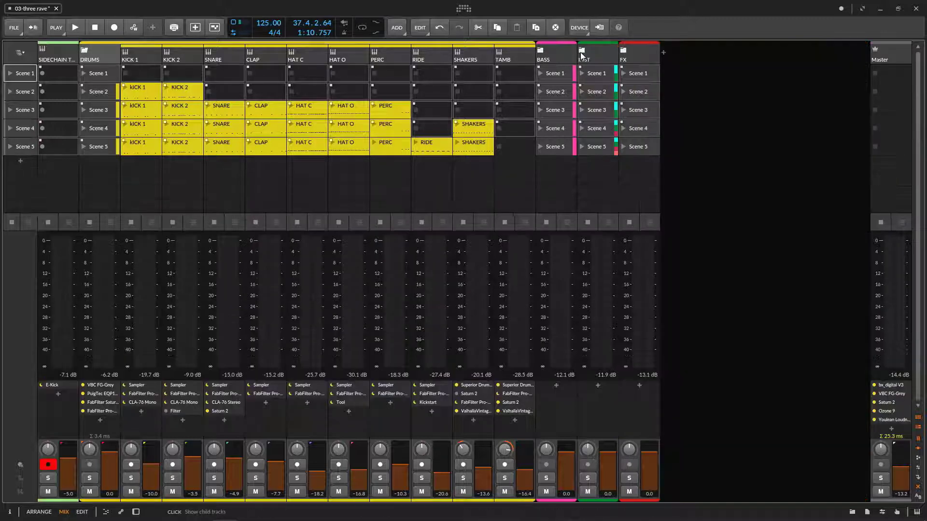
{"action": "right_click", "coordinate": [742, 165]}
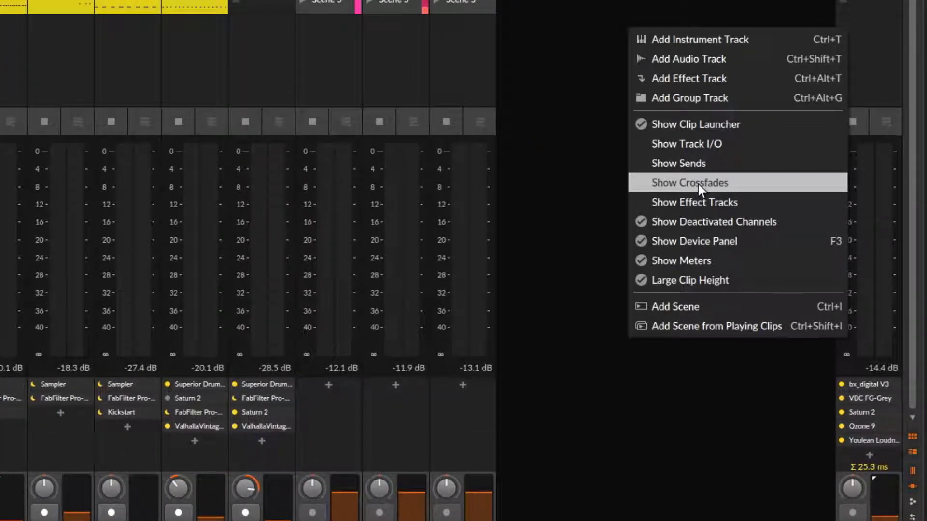
{"action": "left_click", "coordinate": [698, 184]}
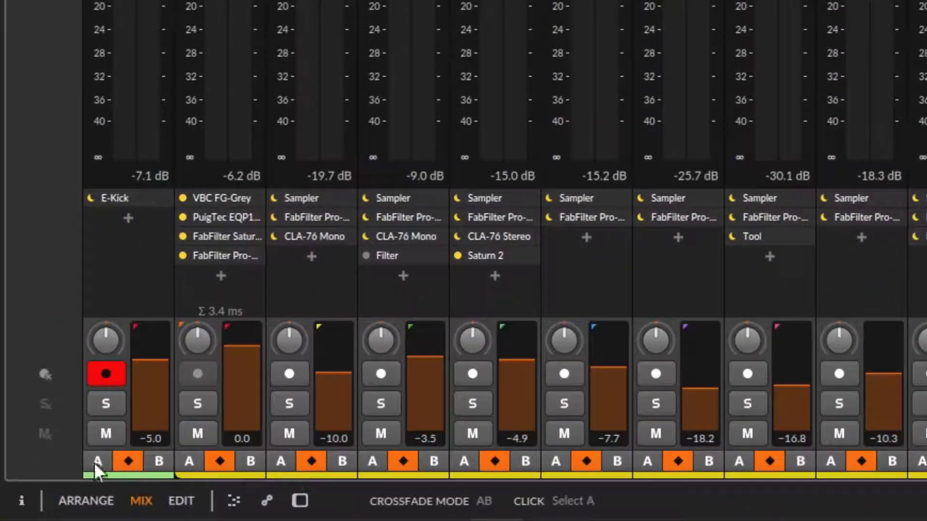
Try crossfade sides A and B on the SIDECHAIN TRIGGER channel, move the Master crossfader to 100 % and reset it.
{"action": "left_click", "coordinate": [94, 463]}
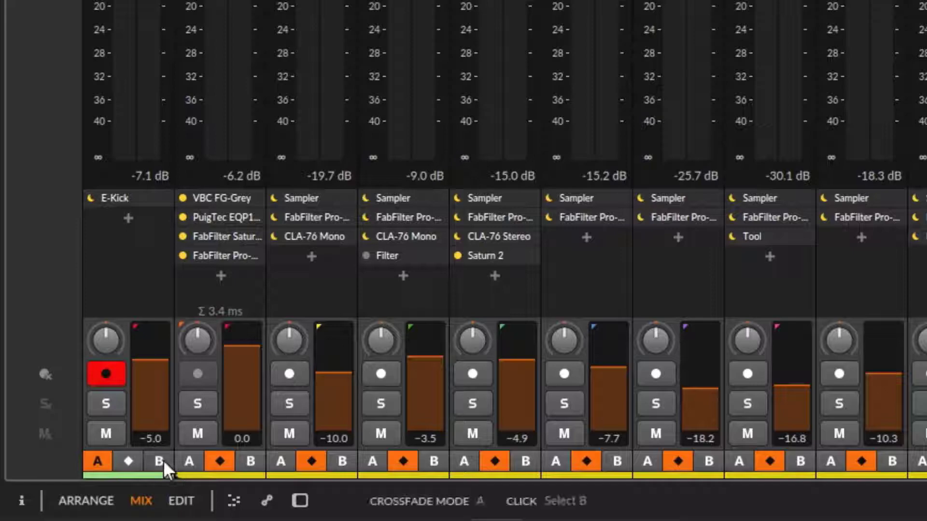
{"action": "left_click", "coordinate": [161, 460]}
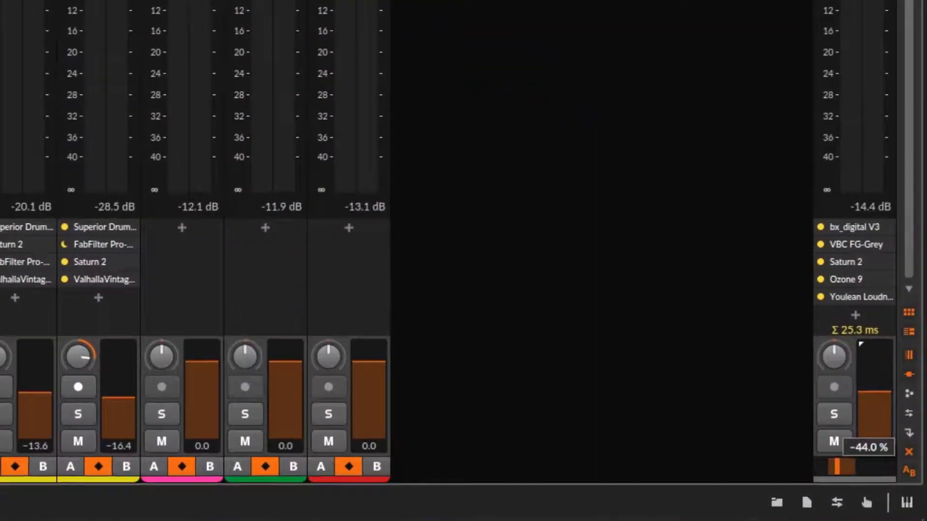
{"action": "left_click_drag", "start_coordinate": [837, 467], "coordinate": [893, 467]}
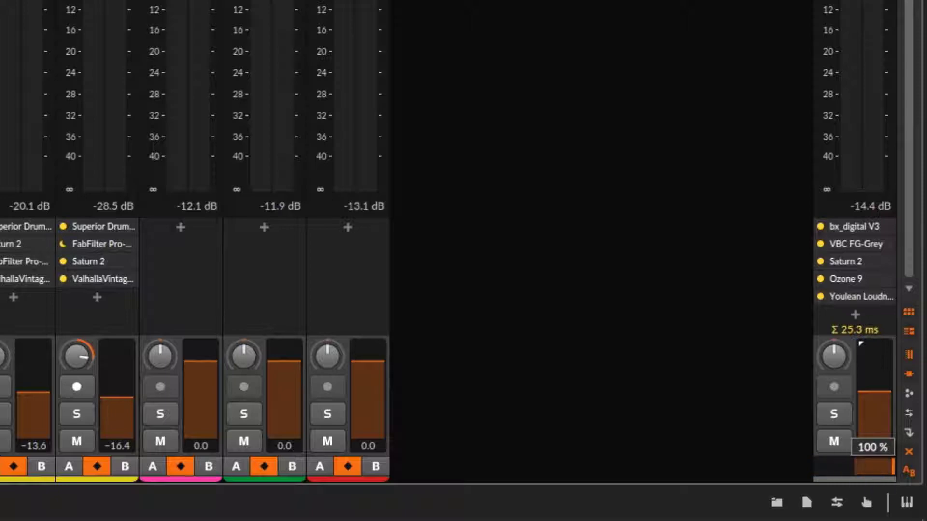
{"action": "double_click", "coordinate": [853, 467]}
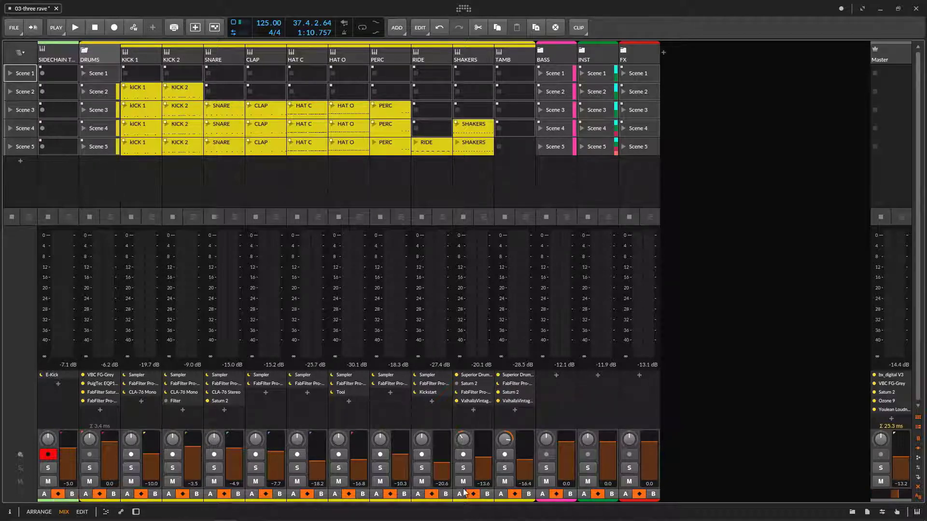
Hide the crossfade controls in the mixer.
{"action": "right_click", "coordinate": [759, 345]}
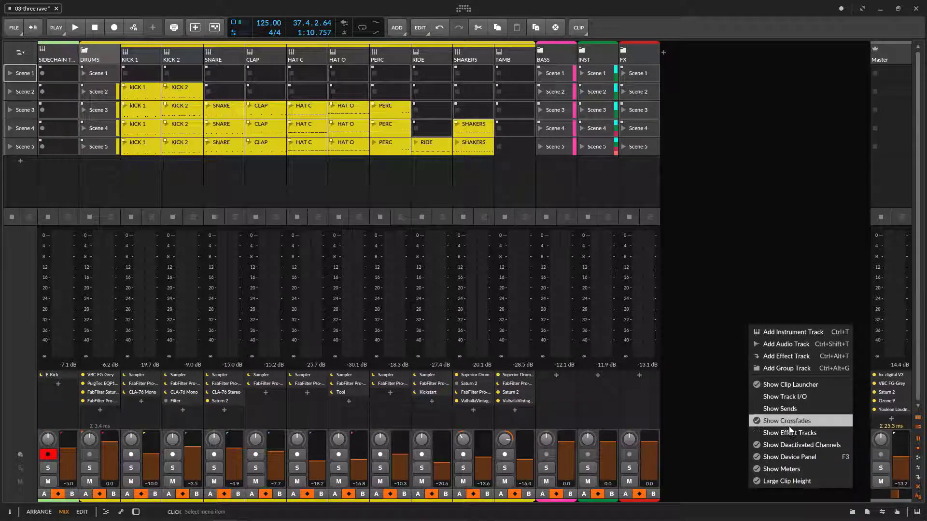
{"action": "left_click", "coordinate": [789, 426]}
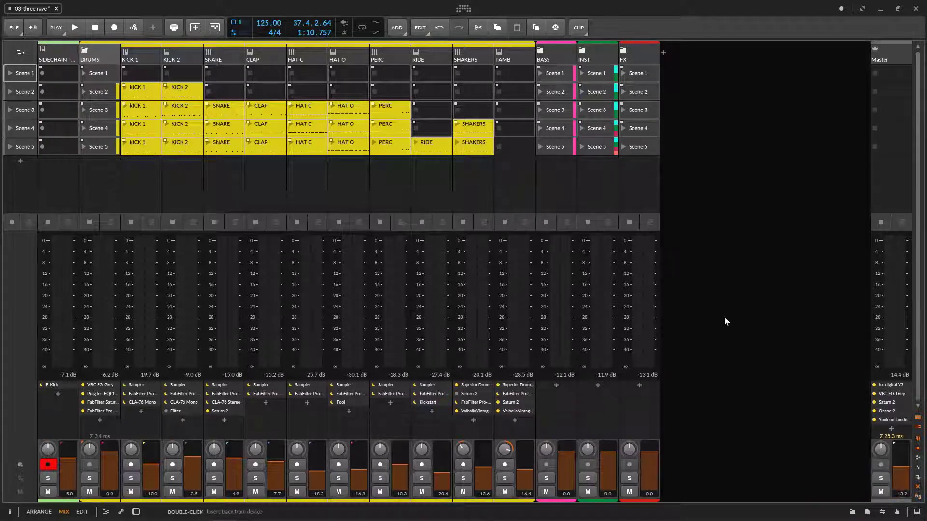